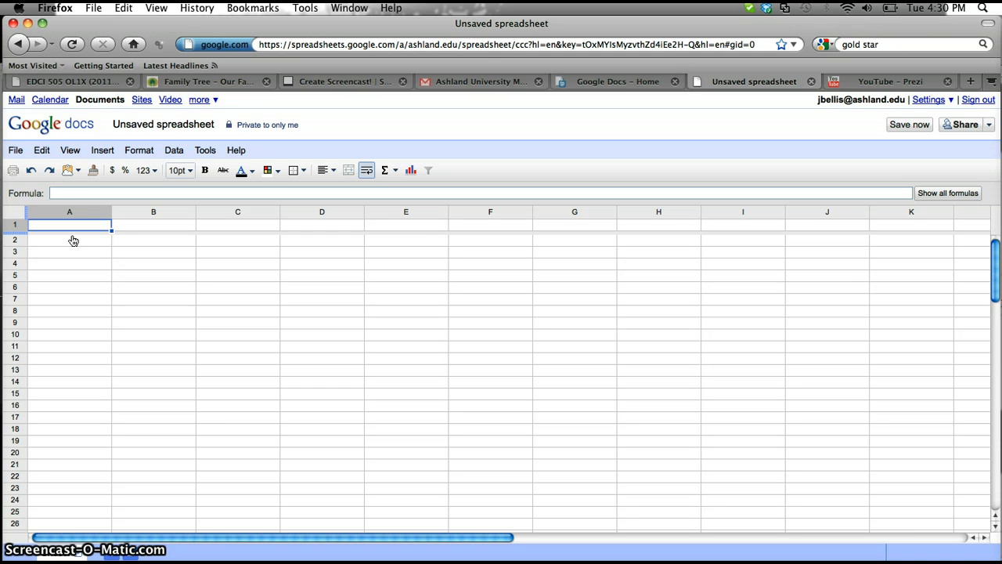
Enter the title "Behavior Chart" in cell A1 and the label OBS1 in cell A2
{"action": "type", "text": "Behav"}
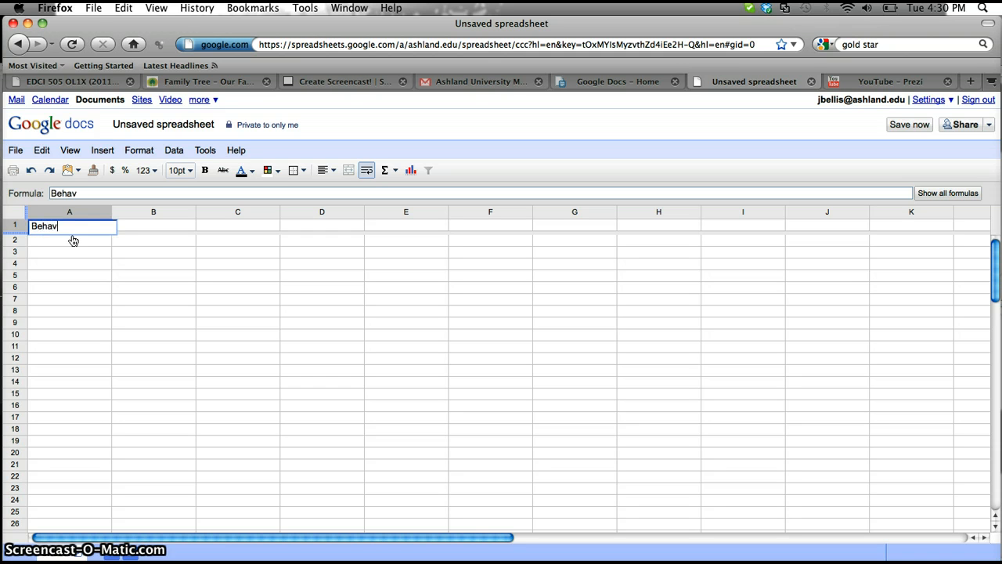
{"action": "type", "text": "ior Chart"}
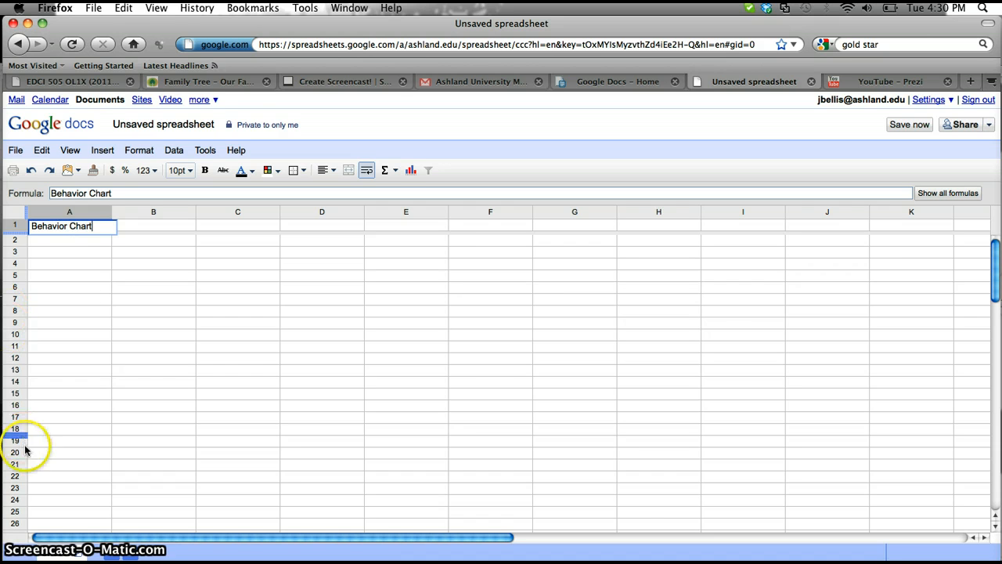
{"action": "left_click", "coordinate": [76, 245]}
{"action": "type", "text": "OB"}
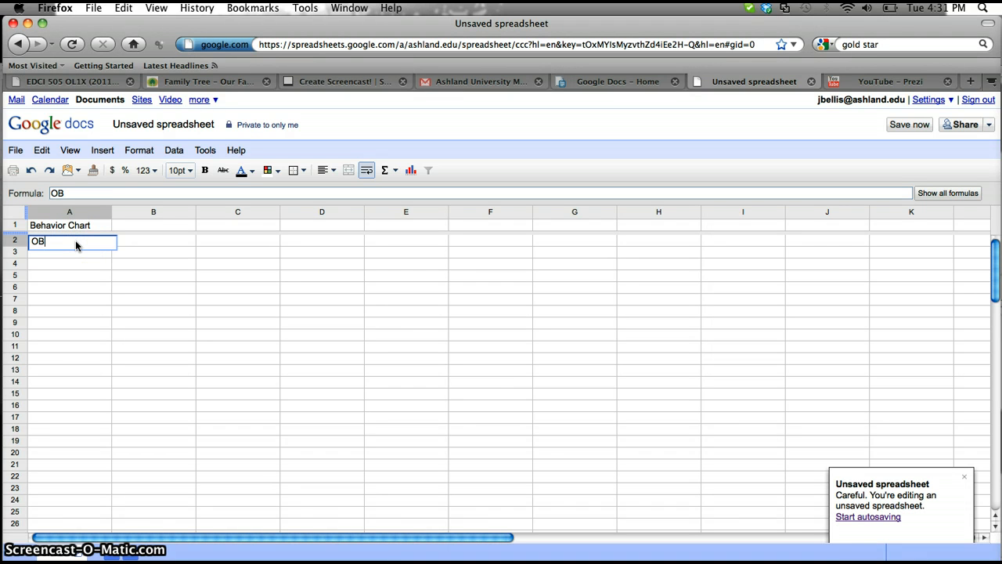
{"action": "type", "text": "S1"}
{"action": "key", "text": "Return"}
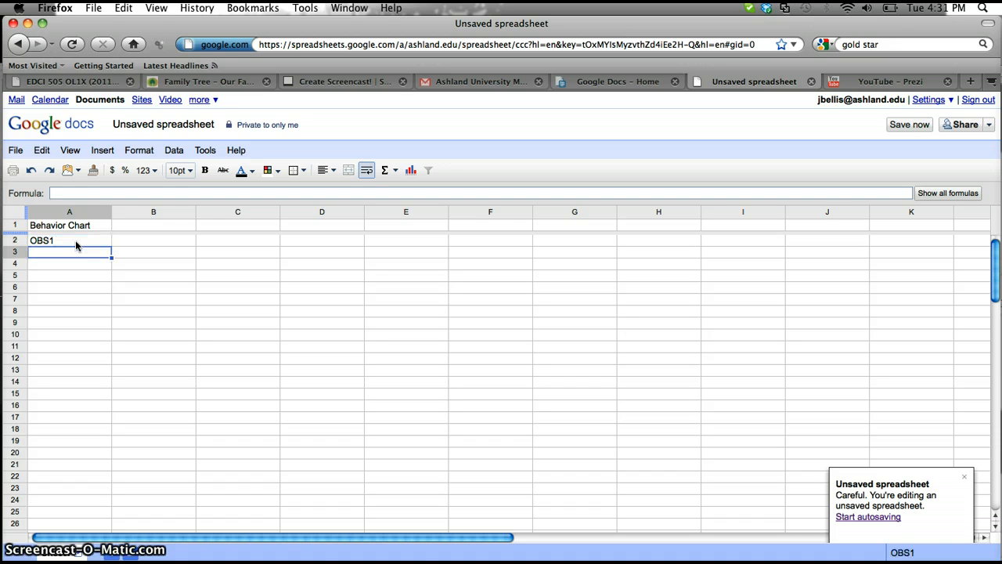
Enter the row labels OBS2, OBS3, OBS4 and OBS5 in cells A3 to A6
{"action": "type", "text": "OBS"}
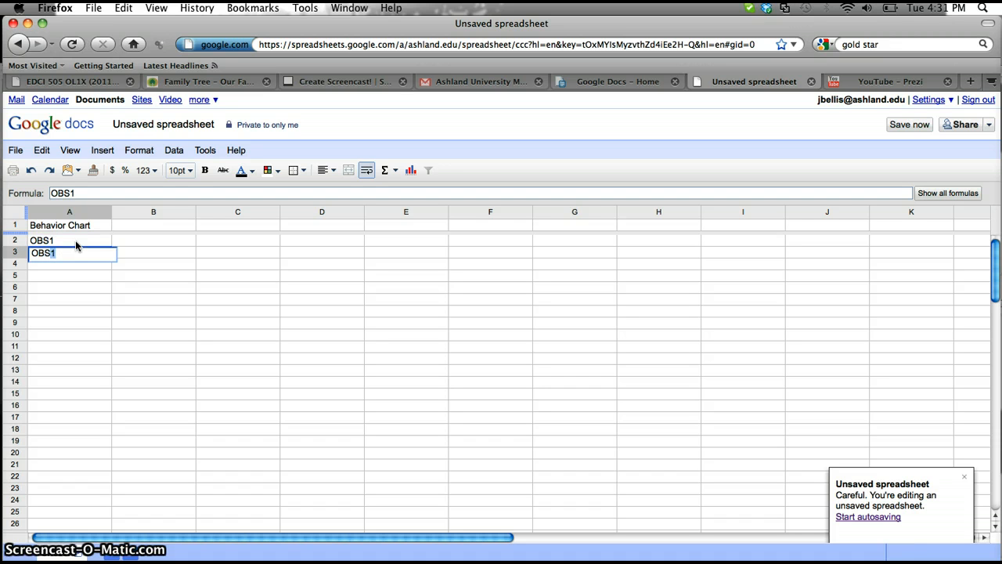
{"action": "type", "text": "2"}
{"action": "key", "text": "Return"}
{"action": "type", "text": "OBS"}
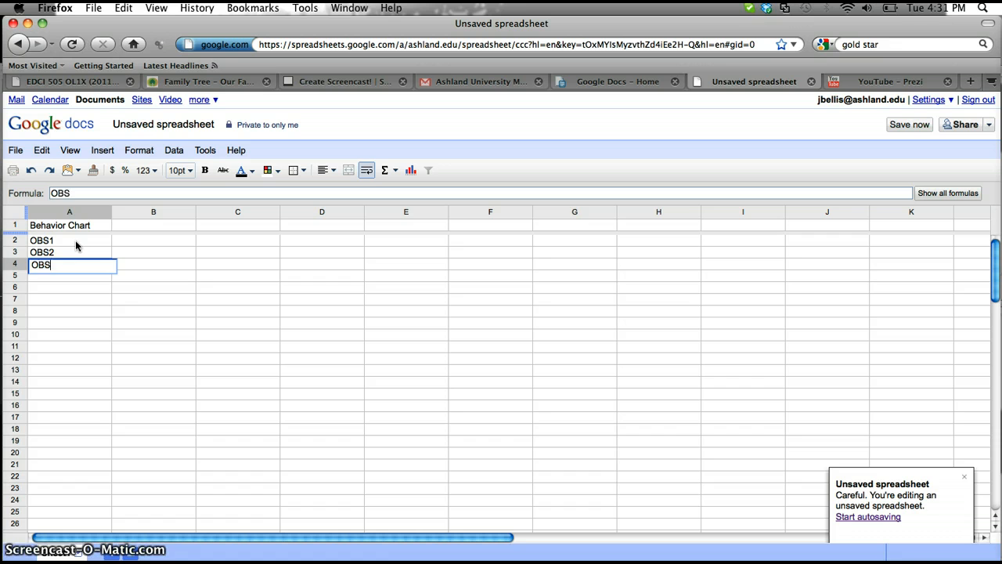
{"action": "type", "text": "3"}
{"action": "key", "text": "Return"}
{"action": "type", "text": "O"}
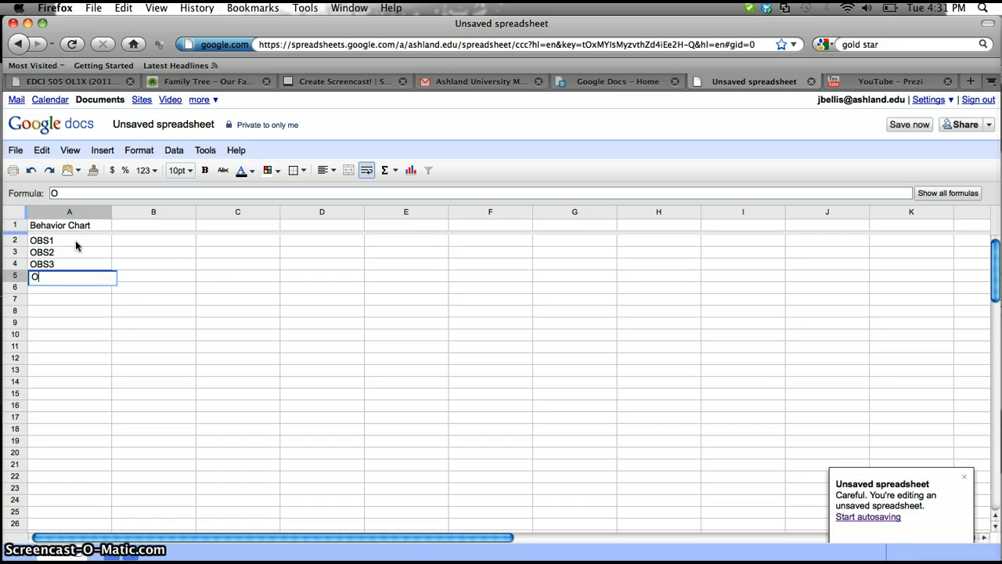
{"action": "type", "text": "BS4"}
{"action": "key", "text": "Return"}
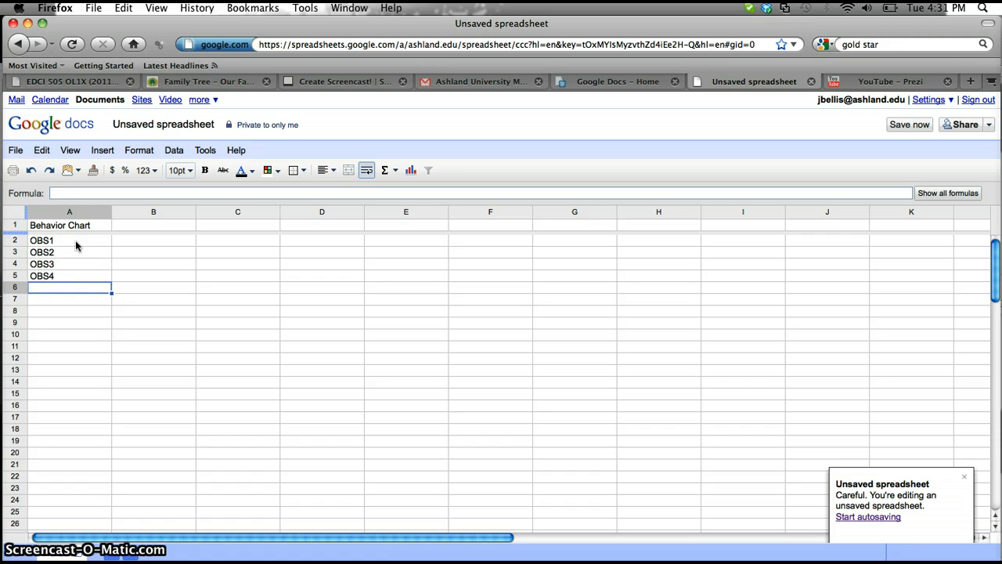
{"action": "type", "text": "OBS5"}
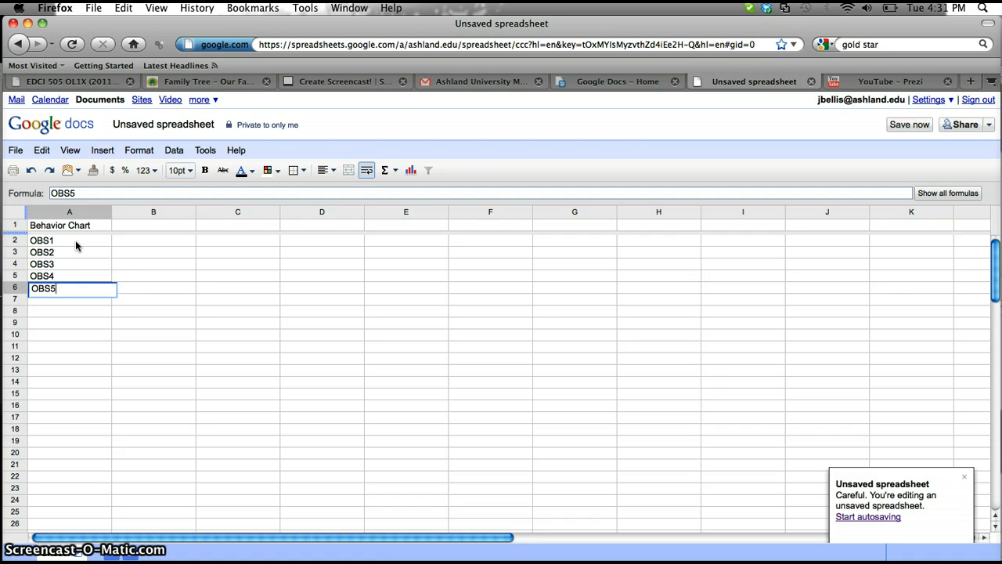
{"action": "key", "text": "Tab"}
Fill the OBS1 row with the value 1 in each cell from B2 to G2
{"action": "key", "text": "Up"}
{"action": "key", "text": "Up"}
{"action": "key", "text": "Up"}
{"action": "key", "text": "Up"}
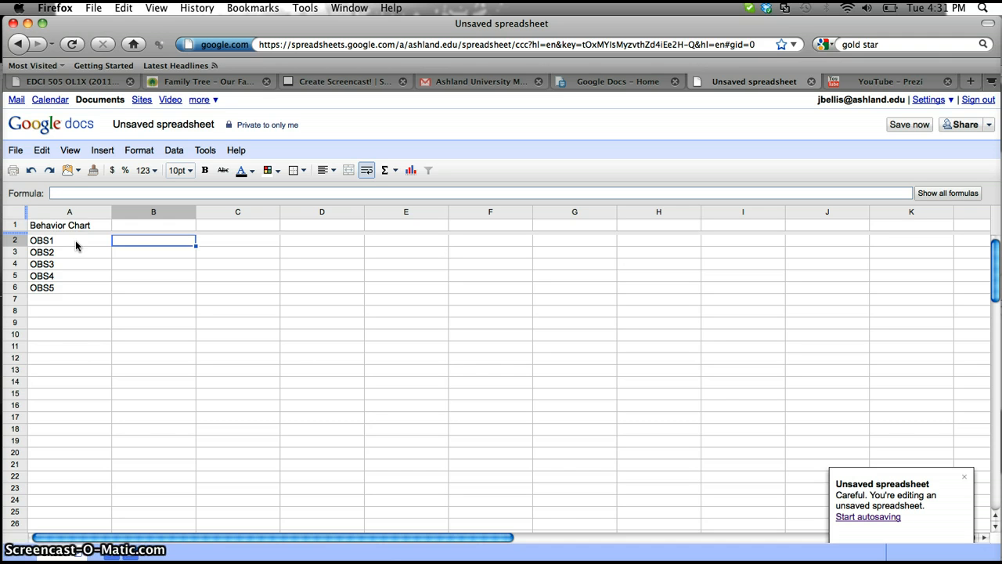
{"action": "type", "text": "1"}
{"action": "key", "text": "Tab"}
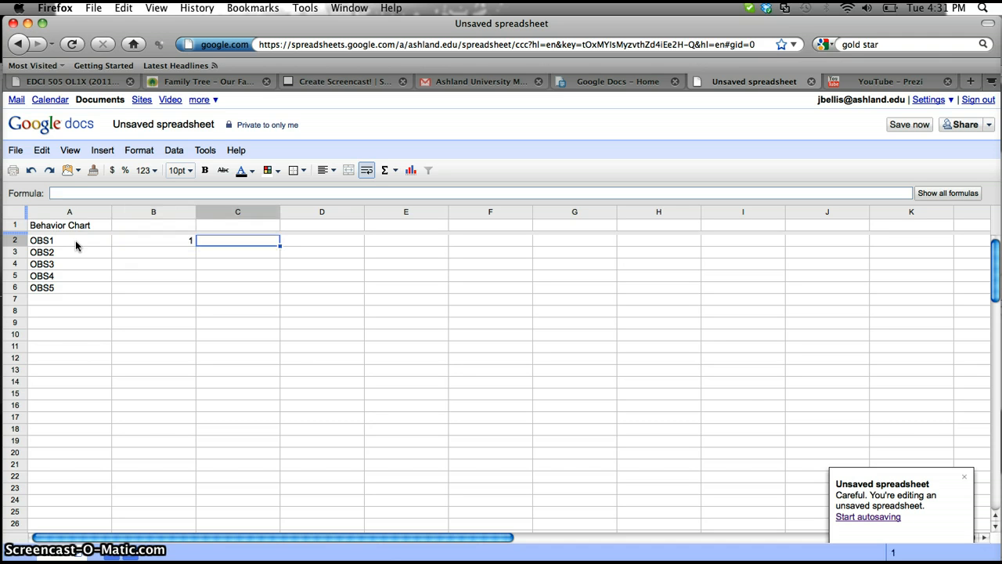
{"action": "type", "text": "1"}
{"action": "key", "text": "Tab"}
{"action": "type", "text": "1"}
{"action": "key", "text": "Tab"}
{"action": "type", "text": "1"}
{"action": "key", "text": "Tab"}
{"action": "type", "text": "1"}
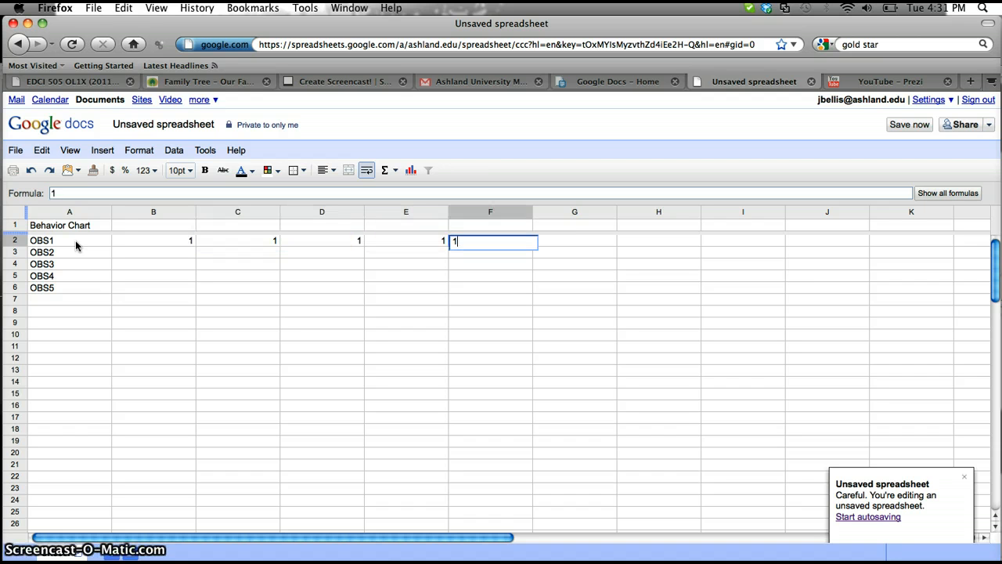
{"action": "key", "text": "Tab"}
{"action": "type", "text": "1"}
{"action": "key", "text": "Tab"}
Fill the OBS2 row with the value 1 in each cell from B3 to J3
{"action": "key", "text": "Down"}
{"action": "key", "text": "Left"}
{"action": "key", "text": "Left"}
{"action": "key", "text": "Left"}
{"action": "key", "text": "Left"}
{"action": "key", "text": "Left"}
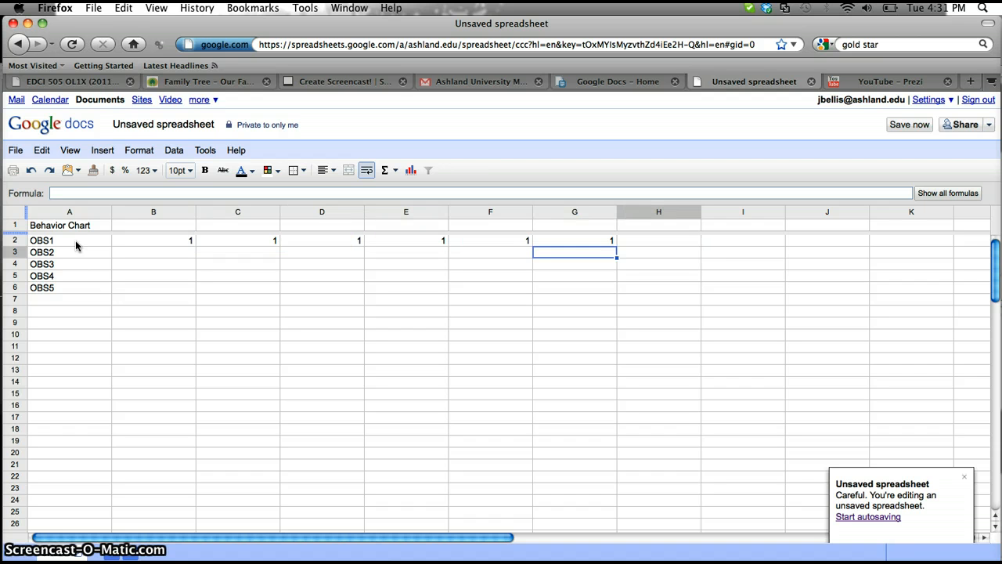
{"action": "key", "text": "Left"}
{"action": "type", "text": "1"}
{"action": "key", "text": "Tab"}
{"action": "type", "text": "1"}
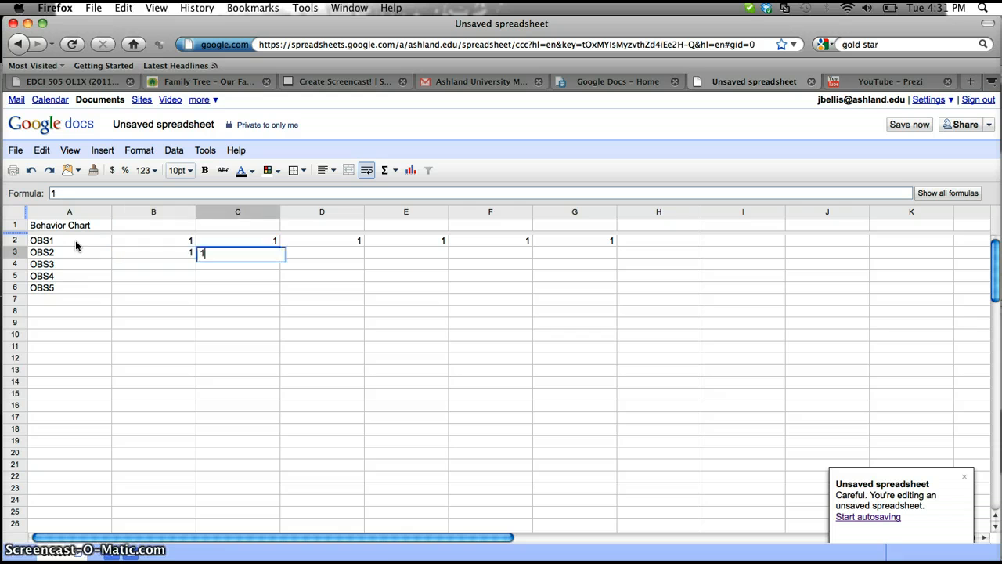
{"action": "key", "text": "Tab"}
{"action": "type", "text": "1"}
{"action": "key", "text": "Tab"}
{"action": "type", "text": "11"}
{"action": "key", "text": "Tab"}
{"action": "type", "text": "1\t1"}
{"action": "key", "text": "Tab"}
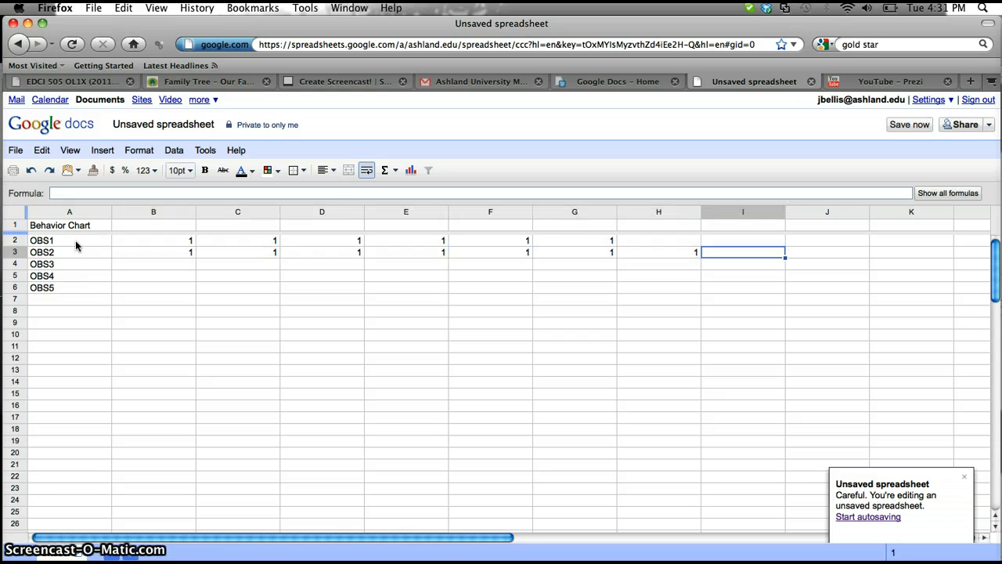
{"action": "type", "text": "1"}
{"action": "key", "text": "Tab"}
{"action": "type", "text": "1"}
{"action": "key", "text": "Return"}
Fill the OBS3 row with the value 1 in each cell from B4 to H4
{"action": "key", "text": "Left"}
{"action": "key", "text": "Left"}
{"action": "key", "text": "Left"}
{"action": "key", "text": "Left"}
{"action": "key", "text": "Left"}
{"action": "key", "text": "Left"}
{"action": "key", "text": "Left"}
{"action": "key", "text": "Left"}
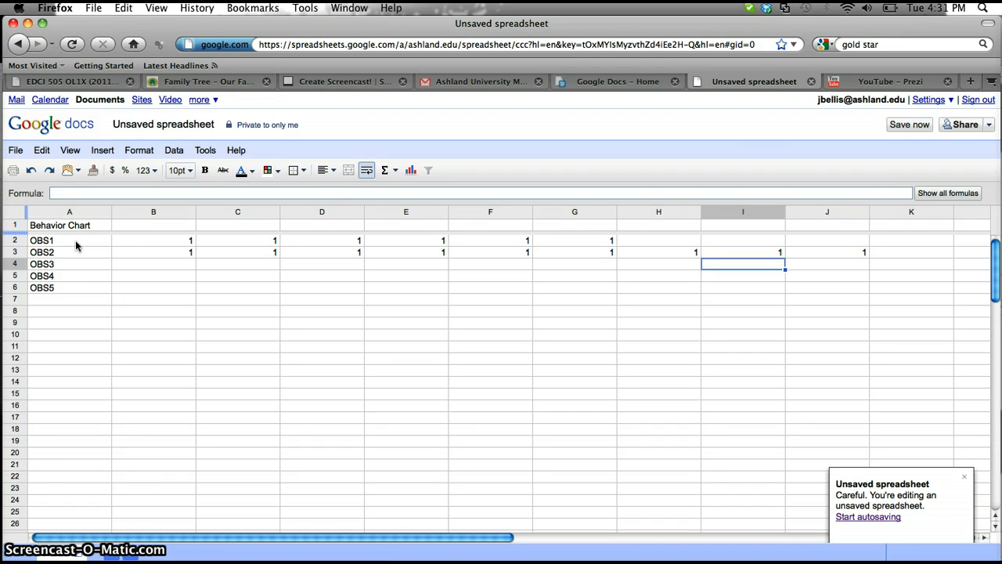
{"action": "type", "text": "1"}
{"action": "key", "text": "Tab"}
{"action": "type", "text": "1"}
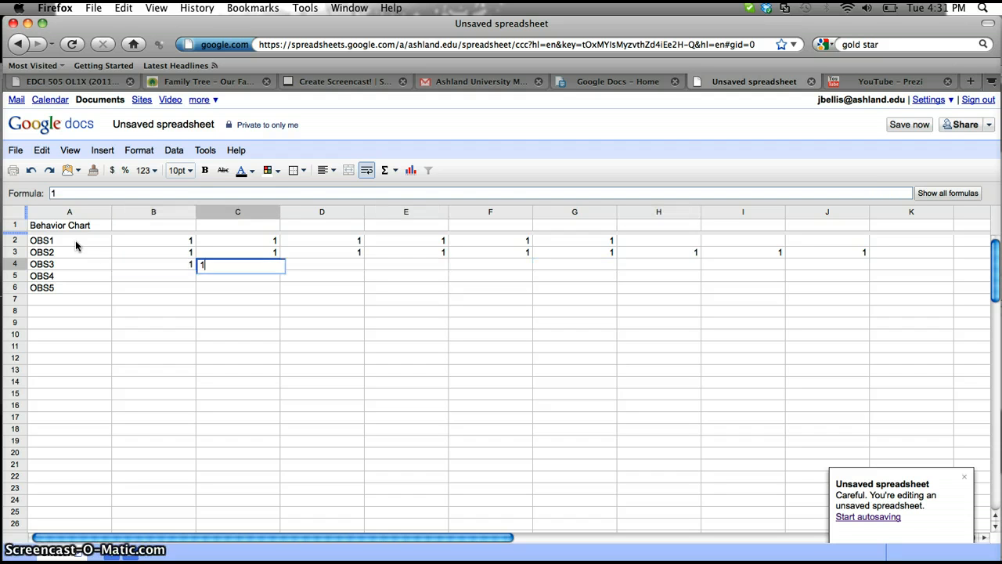
{"action": "type", "text": "\t1\t1\t1\t1\t1"}
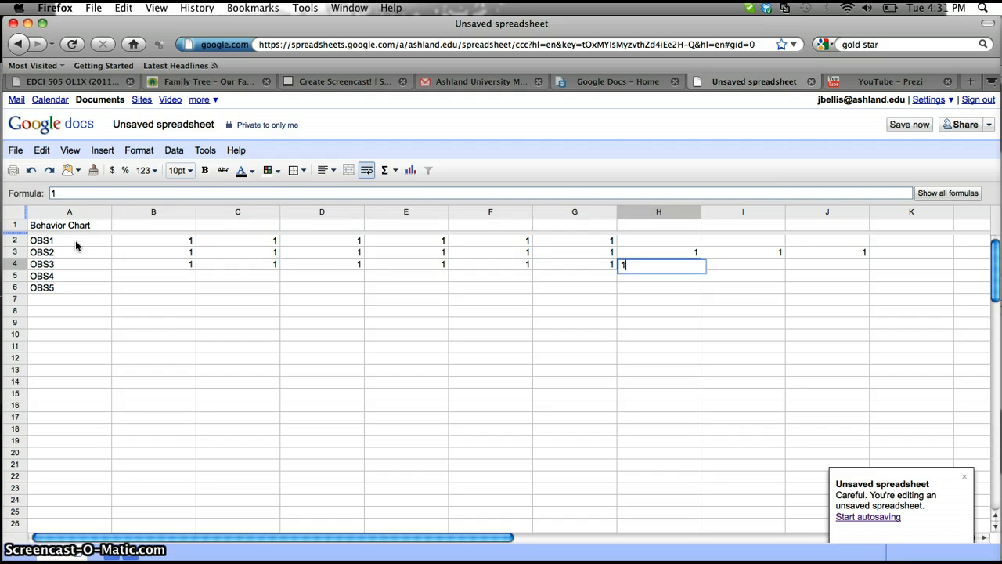
{"action": "key", "text": "Return"}
Fill the OBS4 row with the value 1 in each cell from B5 to F5
{"action": "key", "text": "Left"}
{"action": "key", "text": "Left"}
{"action": "key", "text": "Left"}
{"action": "key", "text": "Left"}
{"action": "key", "text": "Left"}
{"action": "key", "text": "Left"}
{"action": "type", "text": "1\t1\t1\t1\t1"}
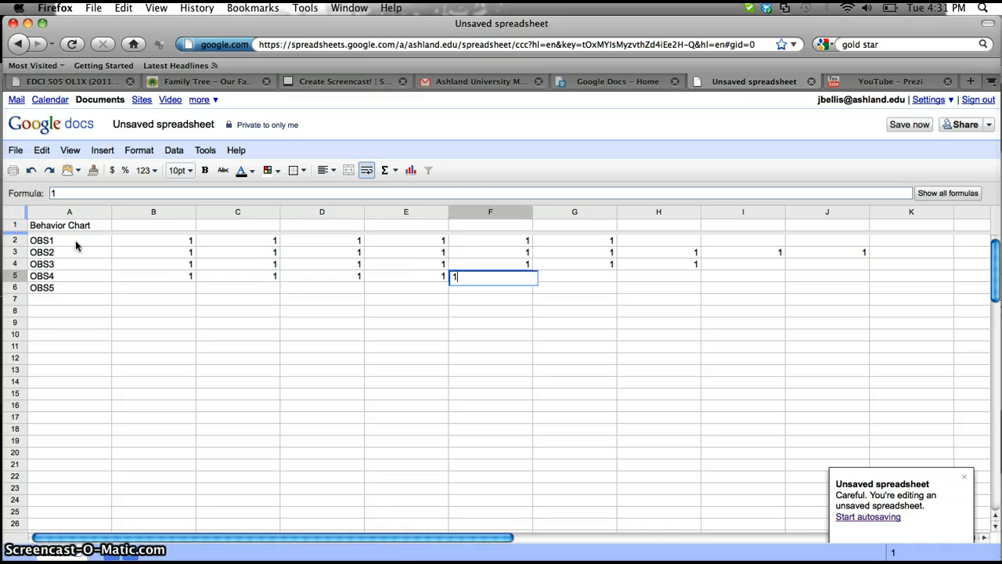
{"action": "key", "text": "Return"}
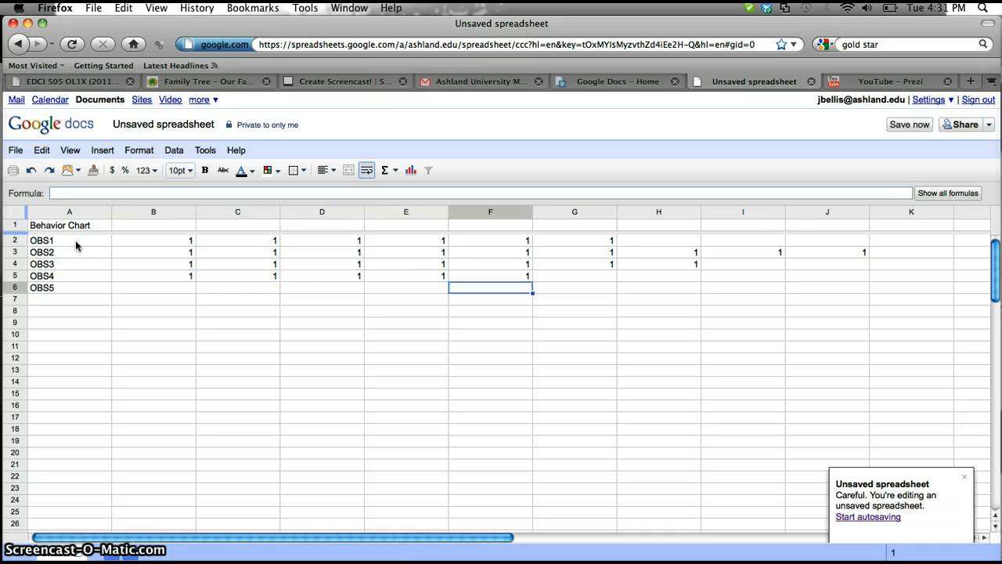
Fill the OBS5 row with the value 1 in each cell from B6 to I6
{"action": "key", "text": "Left"}
{"action": "key", "text": "Left"}
{"action": "key", "text": "Left"}
{"action": "key", "text": "Left"}
{"action": "type", "text": "1"}
{"action": "key", "text": "Tab"}
{"action": "type", "text": "1\t1\t1\t1\t1\t1"}
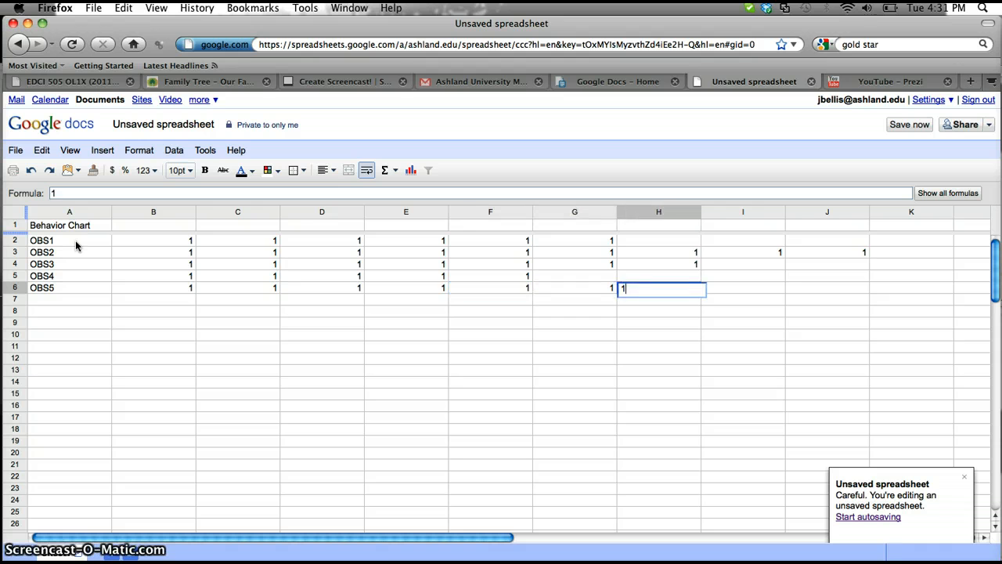
{"action": "key", "text": "Tab"}
{"action": "type", "text": "1"}
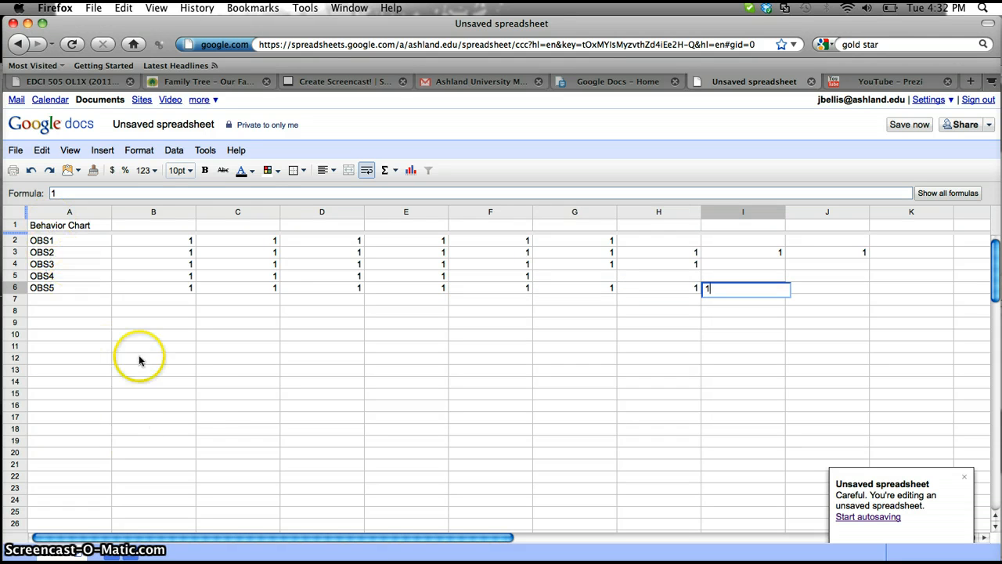
{"action": "left_click", "coordinate": [160, 242]}
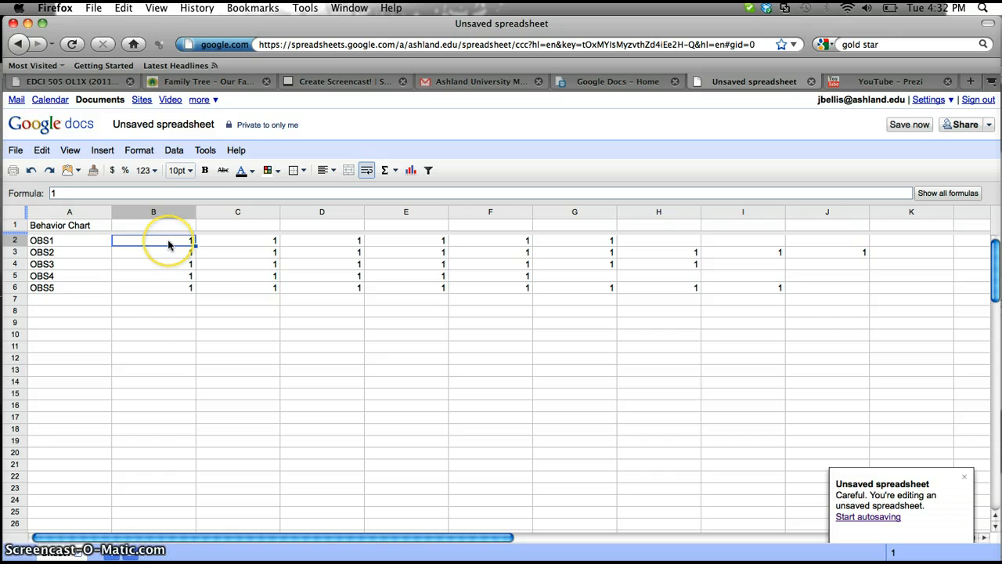
Shrink columns B through J one by one so each fits the width of its contents
{"action": "left_click_drag", "start_coordinate": [197, 214], "coordinate": [198, 213]}
{"action": "double_click", "coordinate": [198, 213]}
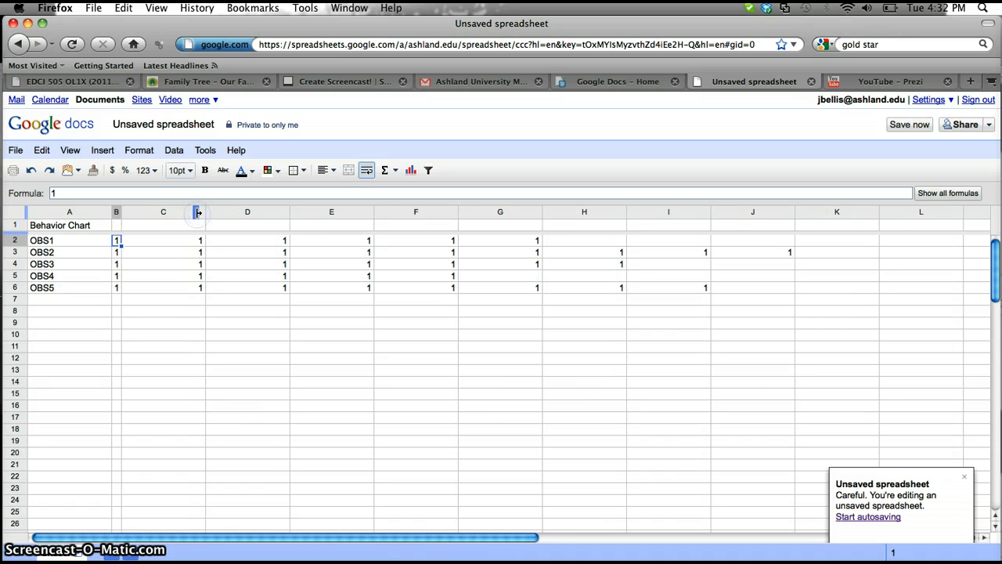
{"action": "double_click", "coordinate": [207, 211]}
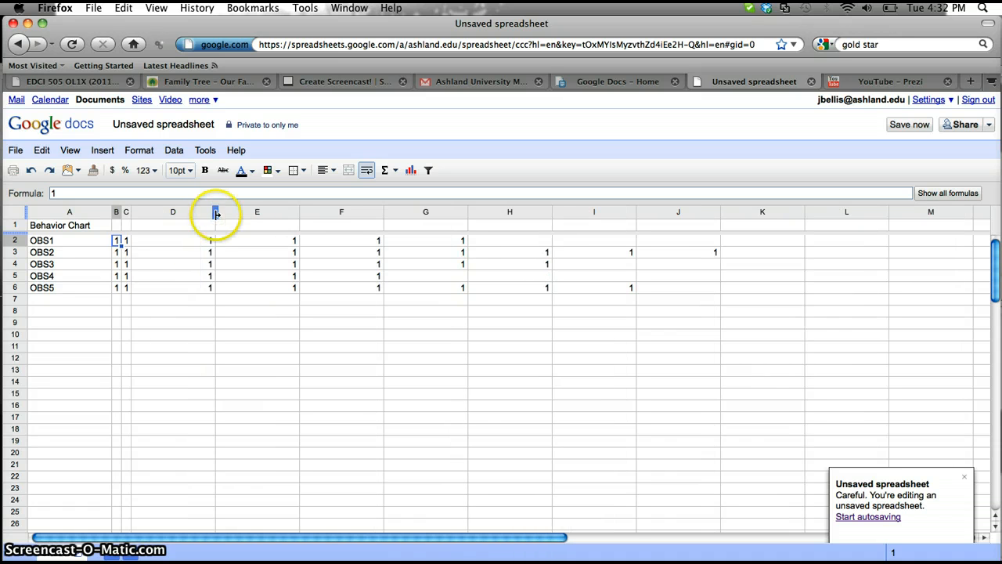
{"action": "left_click", "coordinate": [208, 212]}
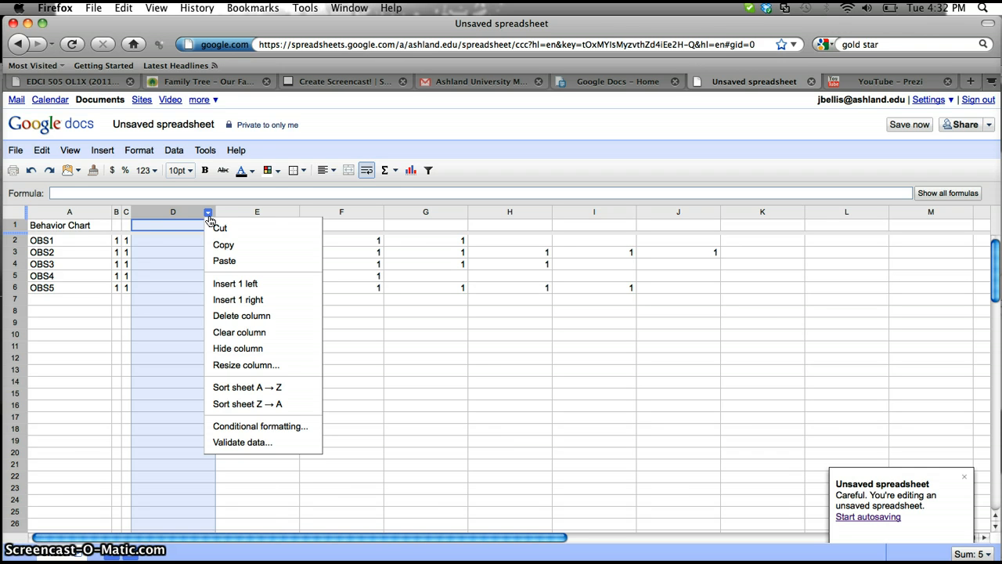
{"action": "left_click", "coordinate": [209, 211]}
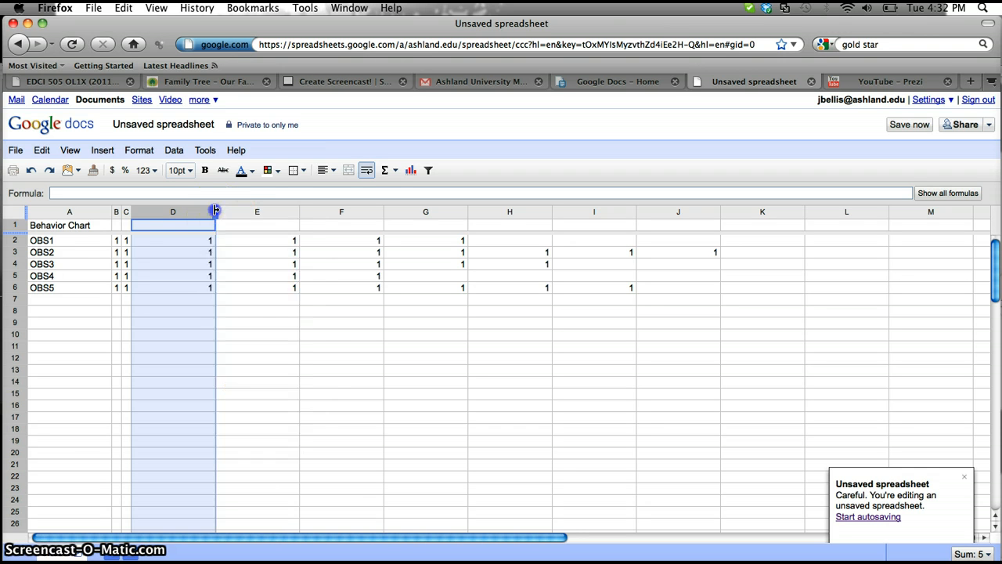
{"action": "double_click", "coordinate": [215, 210]}
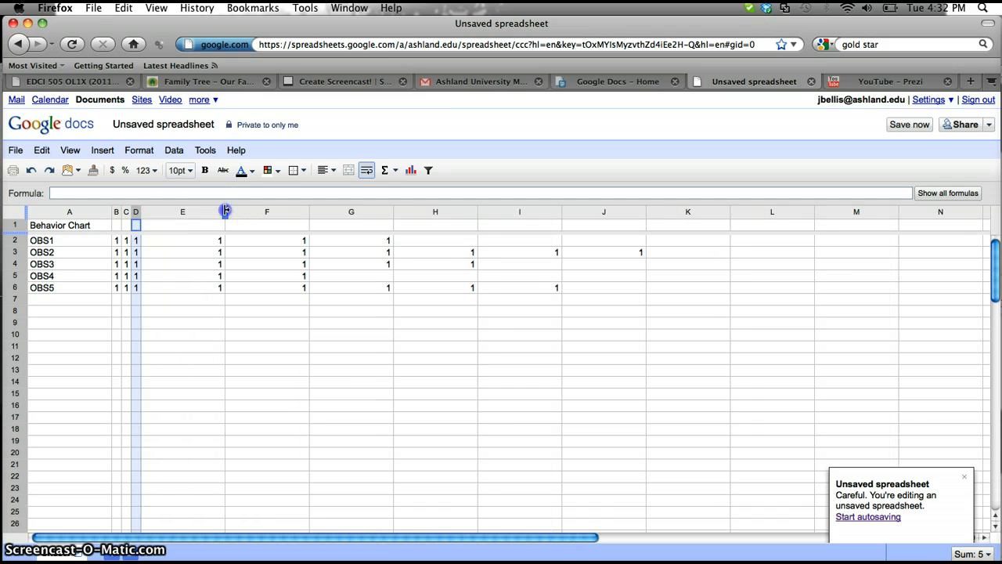
{"action": "double_click", "coordinate": [226, 211]}
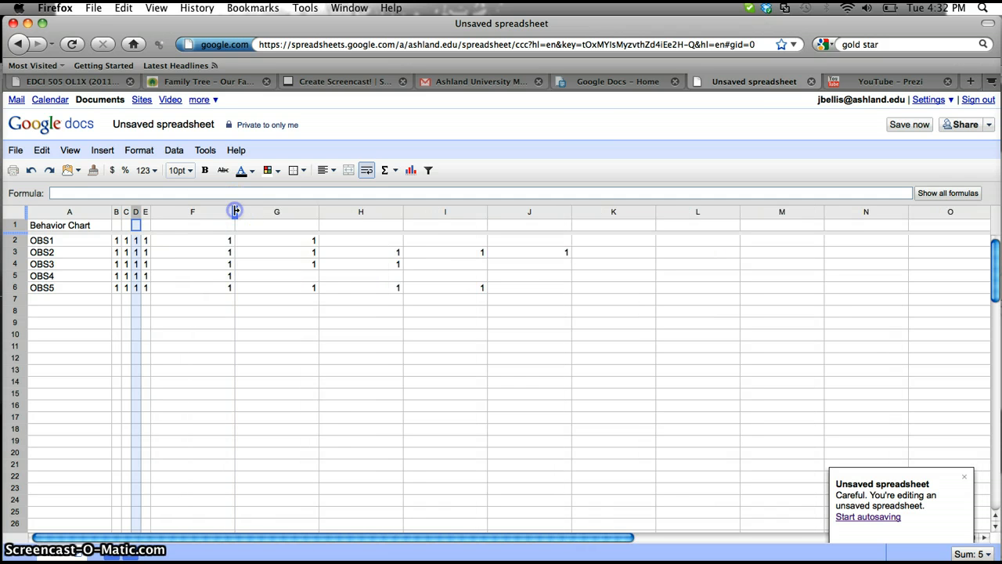
{"action": "double_click", "coordinate": [234, 210]}
{"action": "double_click", "coordinate": [246, 212]}
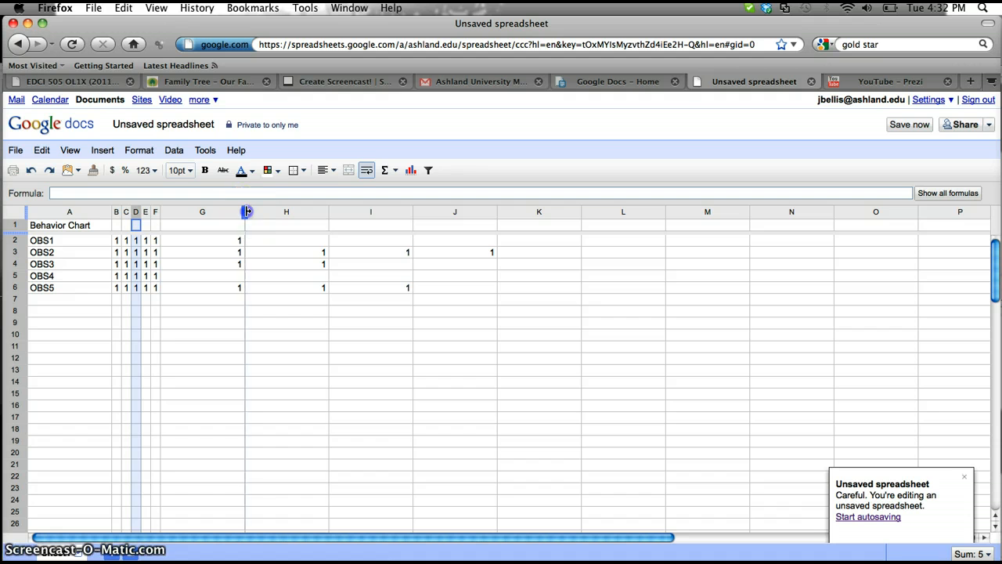
{"action": "left_click", "coordinate": [244, 211]}
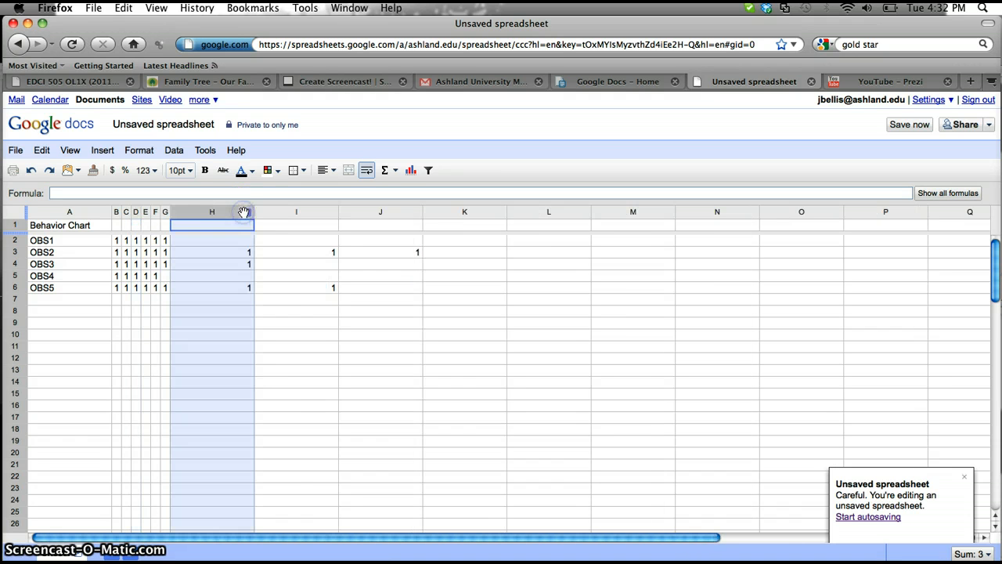
{"action": "double_click", "coordinate": [254, 212]}
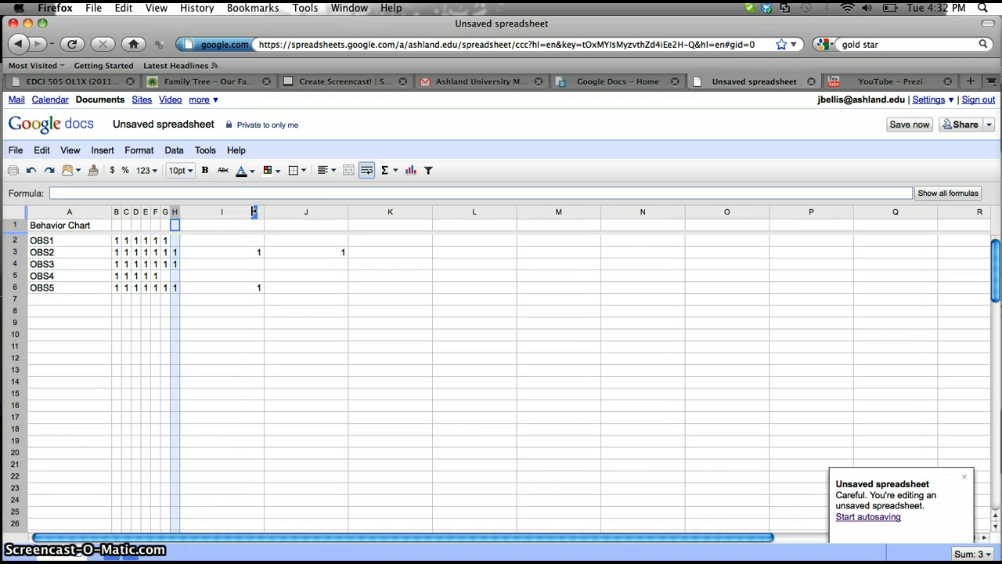
{"action": "double_click", "coordinate": [264, 211]}
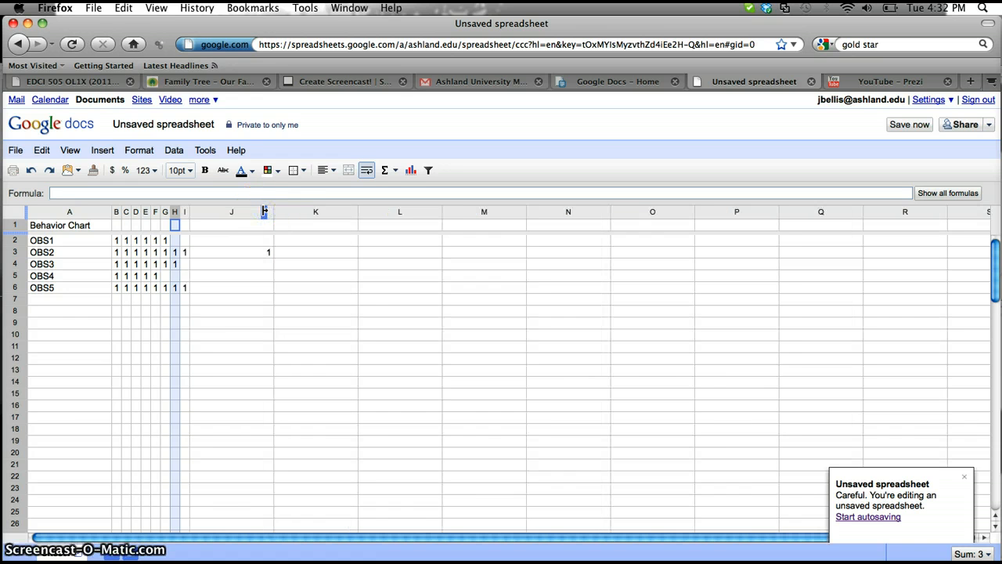
{"action": "double_click", "coordinate": [271, 211]}
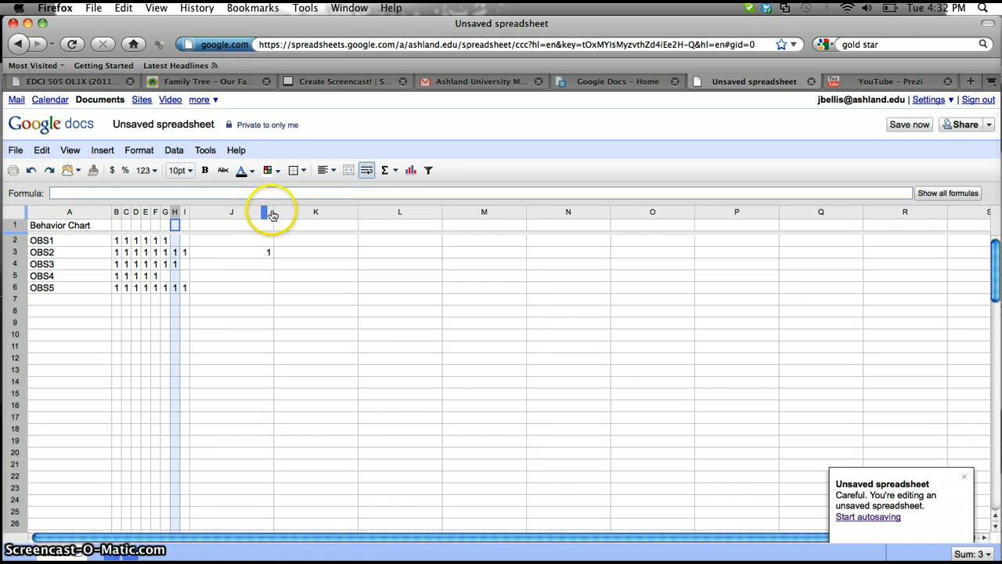
Total the OBS1 row in K2 with the formula =SUM(B2:J2)
{"action": "left_click", "coordinate": [174, 275]}
{"action": "left_click_drag", "start_coordinate": [115, 242], "coordinate": [198, 244]}
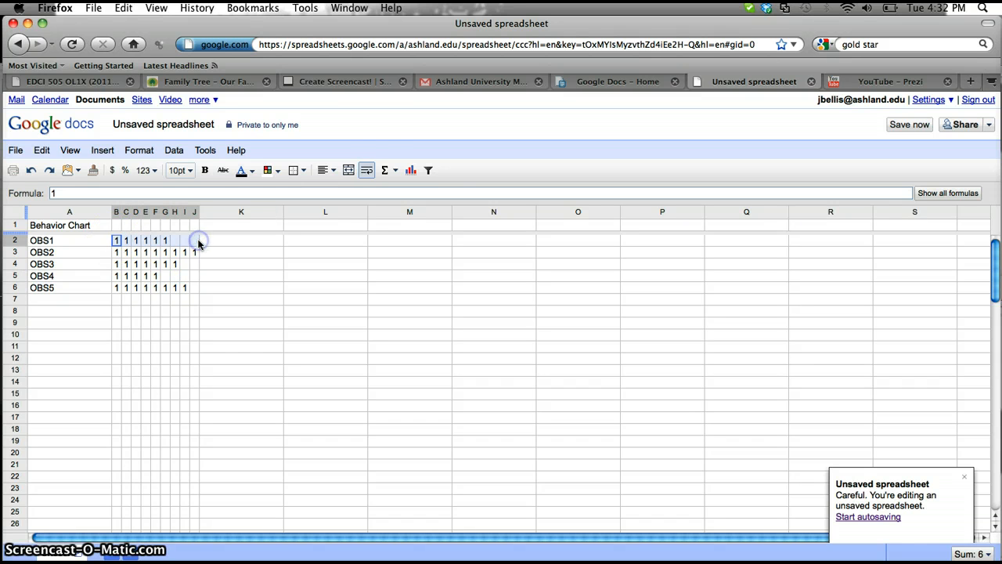
{"action": "left_click", "coordinate": [384, 170]}
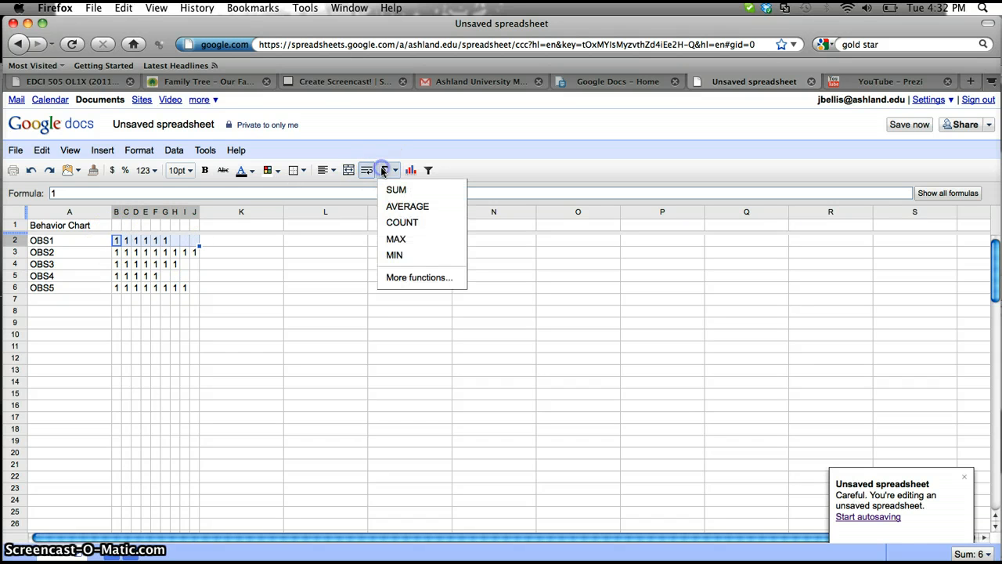
{"action": "left_click", "coordinate": [396, 190]}
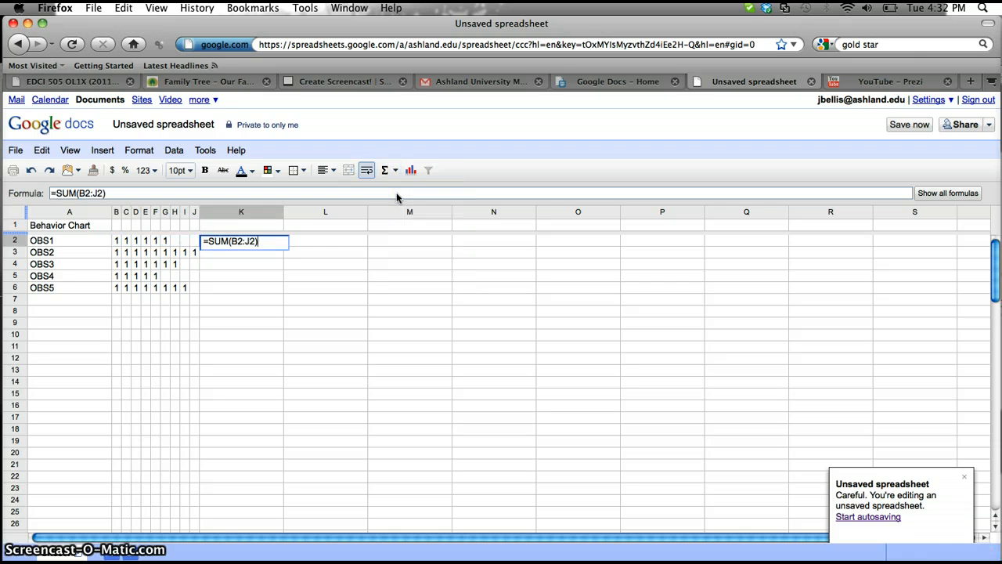
{"action": "key", "text": "Return"}
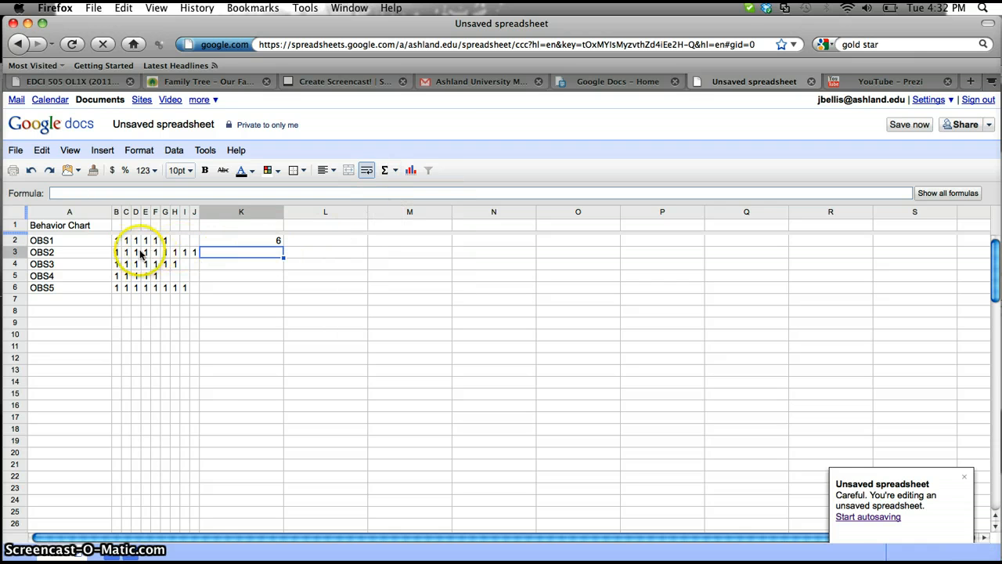
Total the OBS2 row in K3 with the formula =SUM(B3:J3)
{"action": "left_click_drag", "start_coordinate": [115, 252], "coordinate": [198, 254]}
{"action": "left_click", "coordinate": [384, 174]}
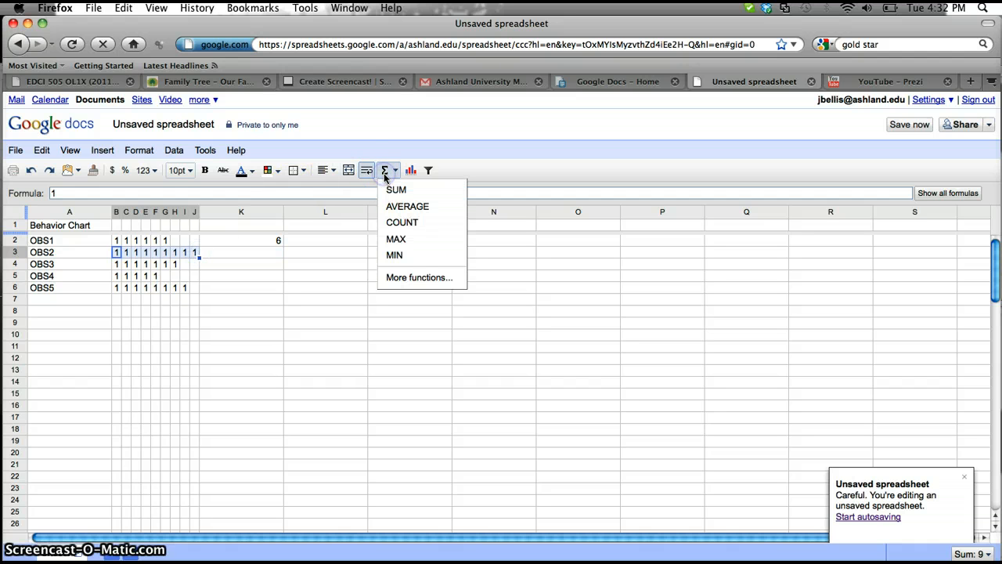
{"action": "left_click", "coordinate": [396, 189]}
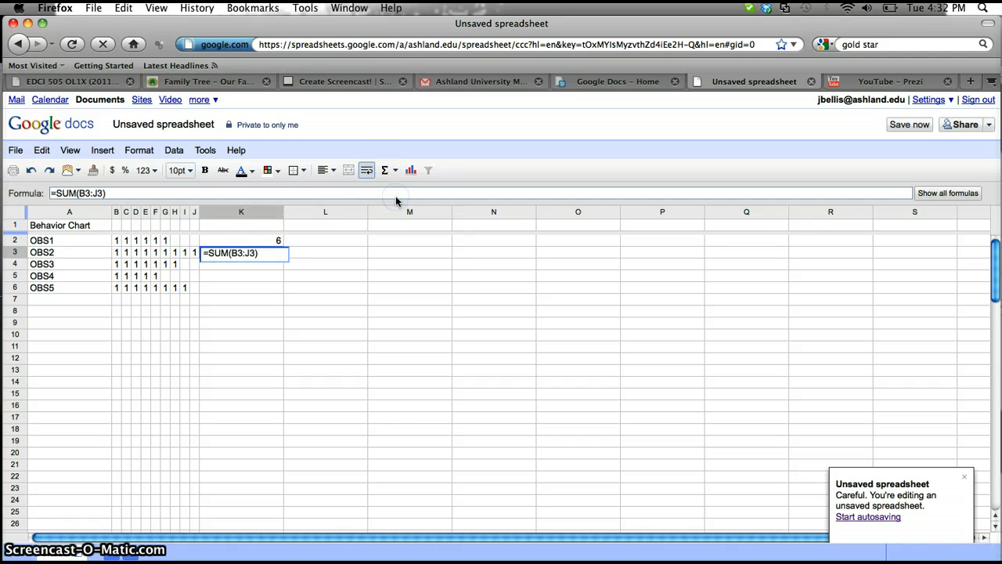
{"action": "key", "text": "Return"}
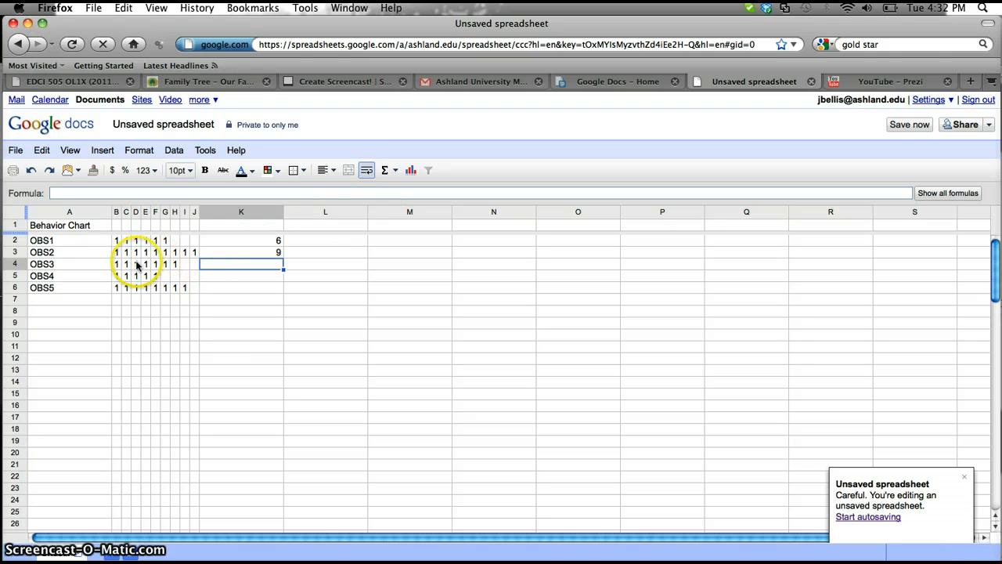
Total the OBS3 row in K4 with the formula =SUM(B4:J4)
{"action": "left_click_drag", "start_coordinate": [116, 265], "coordinate": [192, 266]}
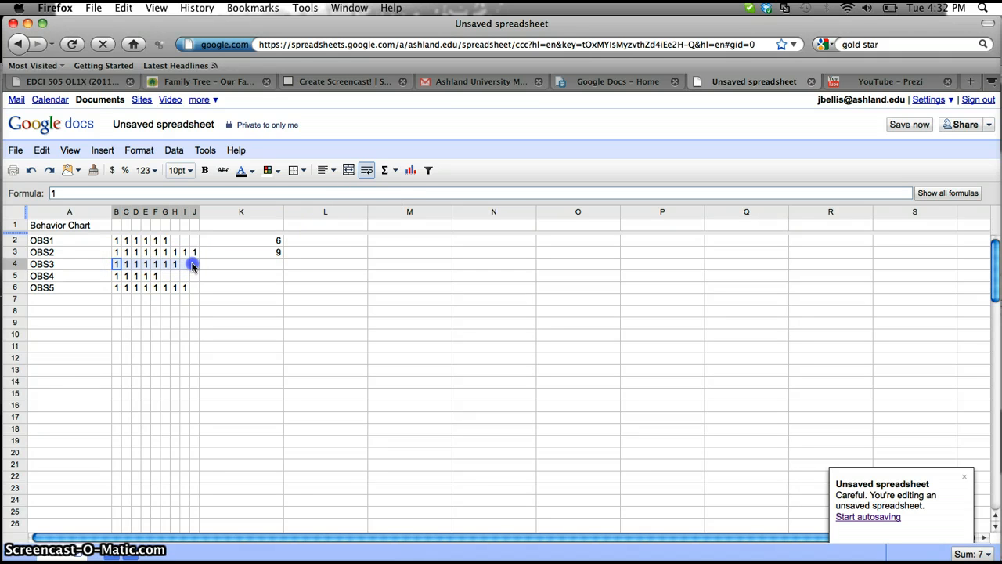
{"action": "left_click", "coordinate": [386, 170]}
{"action": "left_click", "coordinate": [394, 186]}
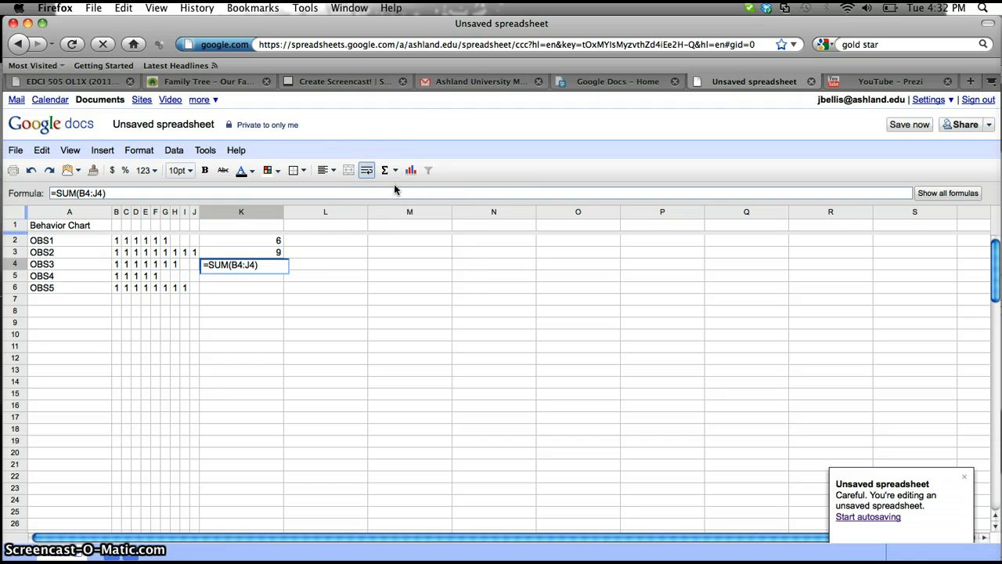
{"action": "key", "text": "Return"}
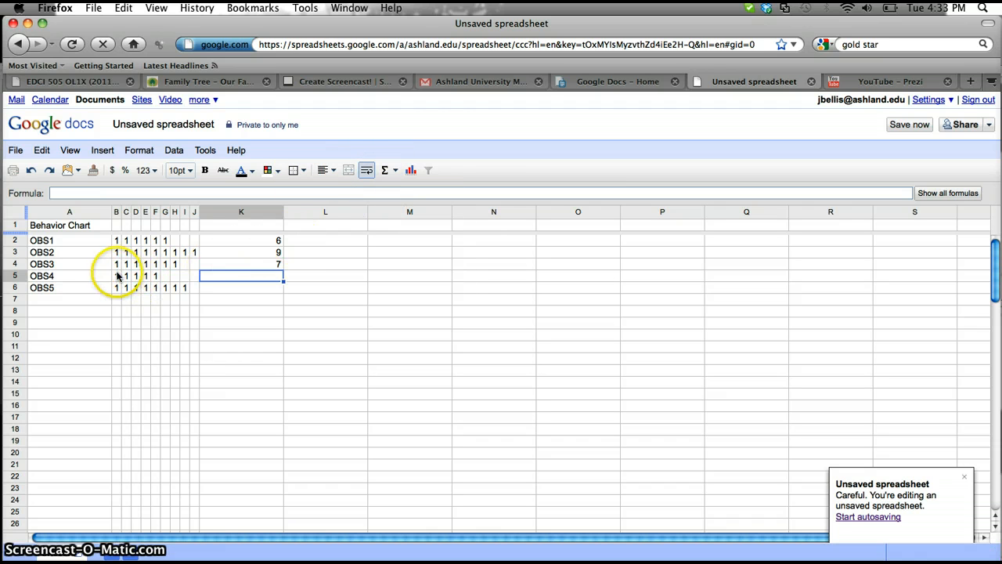
Total the OBS4 row in K5 with the formula =SUM(B5:J5)
{"action": "left_click", "coordinate": [119, 276]}
{"action": "left_click_drag", "start_coordinate": [130, 275], "coordinate": [193, 278]}
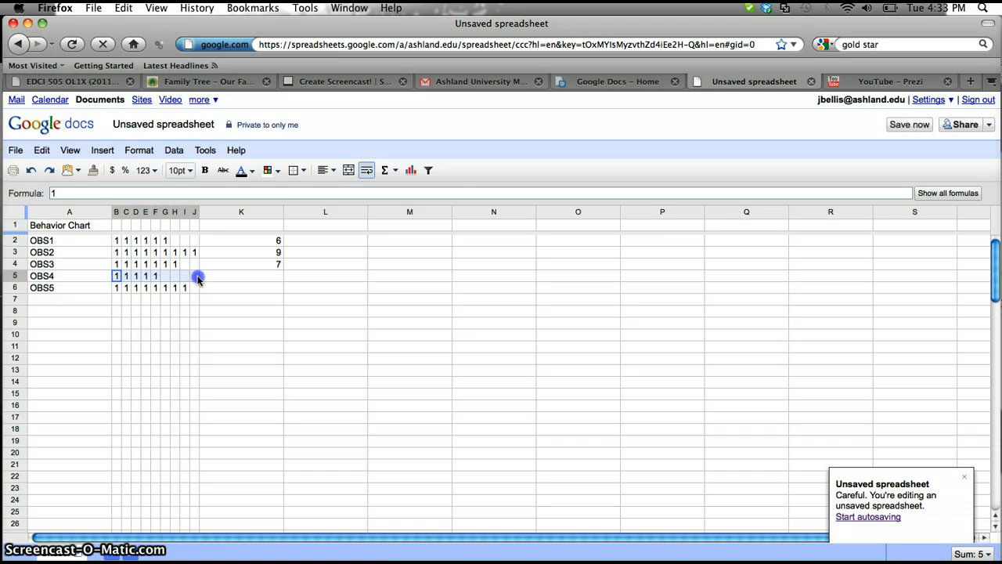
{"action": "left_click", "coordinate": [385, 171]}
{"action": "left_click", "coordinate": [394, 187]}
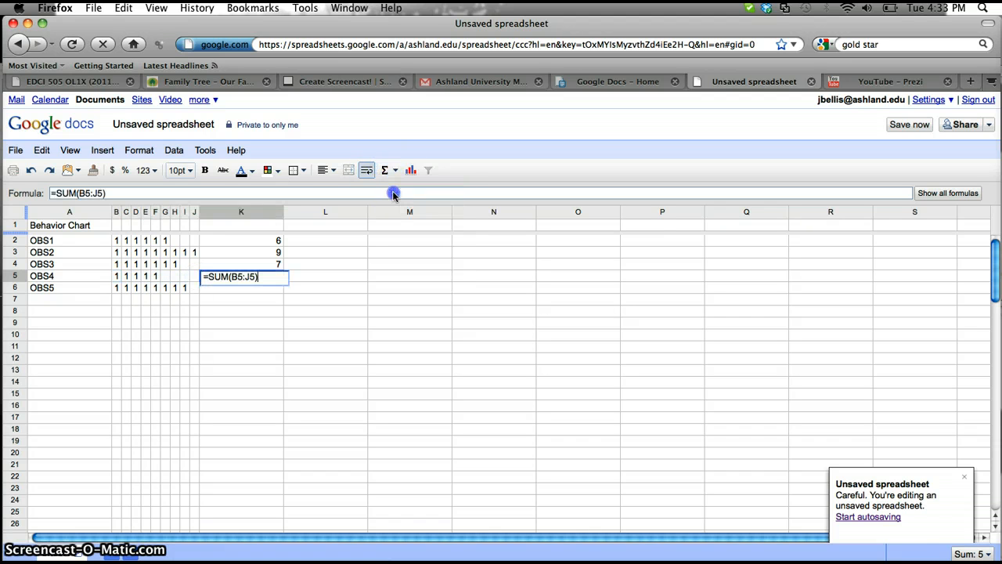
{"action": "key", "text": "Return"}
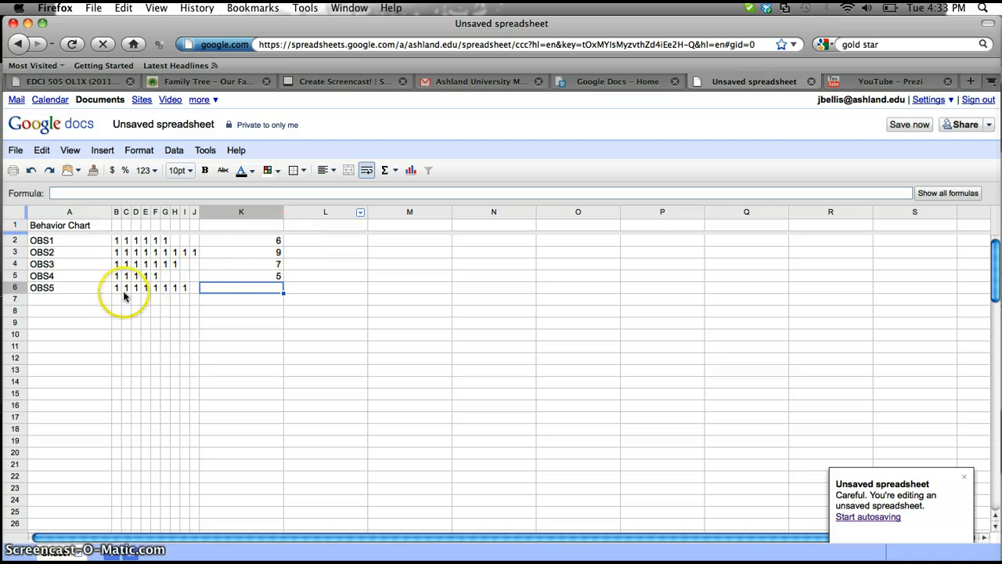
Total the OBS5 row in K6 with the formula =SUM(B6:J6)
{"action": "left_click_drag", "start_coordinate": [114, 289], "coordinate": [180, 290]}
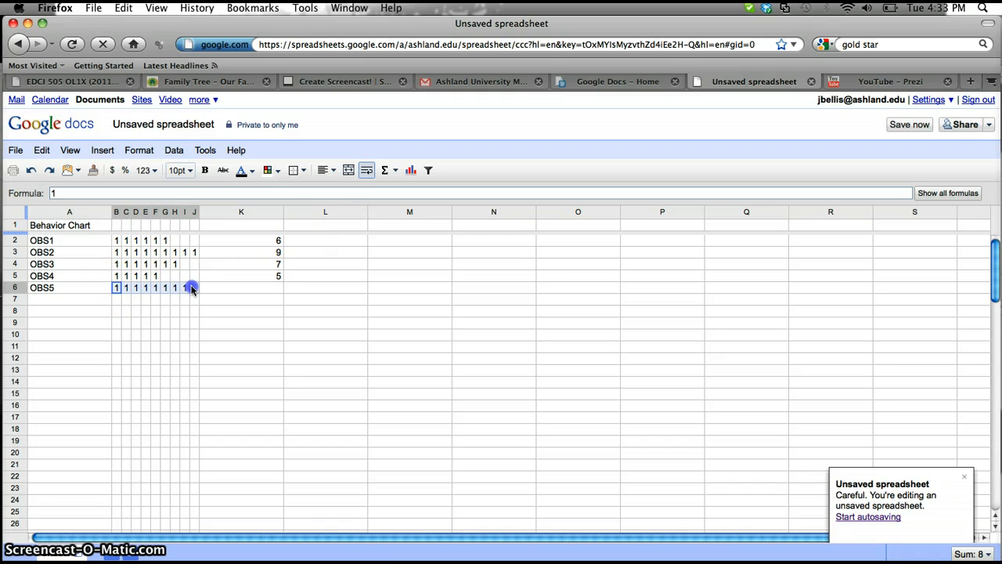
{"action": "left_click", "coordinate": [387, 171]}
{"action": "left_click", "coordinate": [394, 190]}
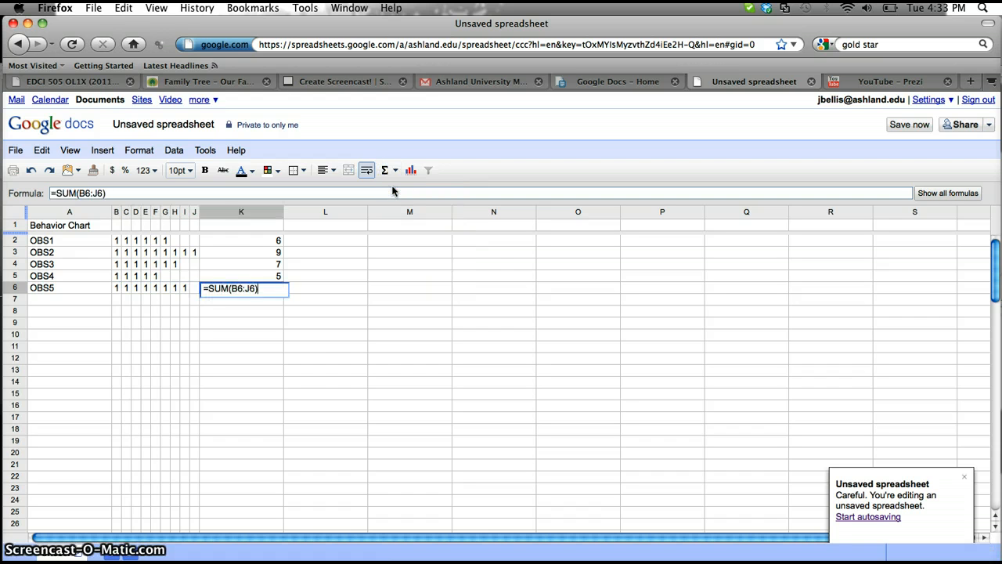
{"action": "key", "text": "Return"}
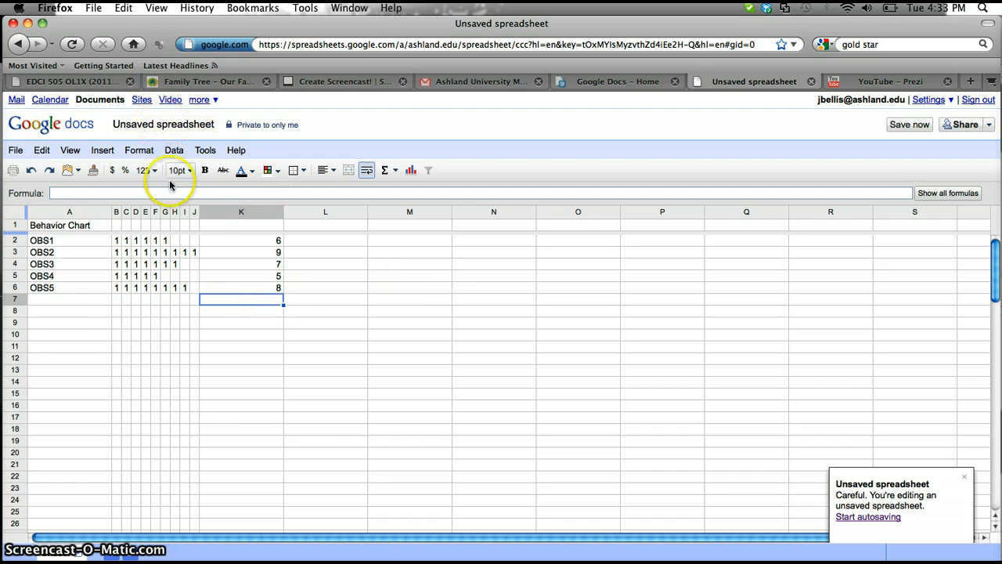
Open the chart editor for the sheet data and preview the recommended column and combo charts
{"action": "left_click", "coordinate": [115, 153]}
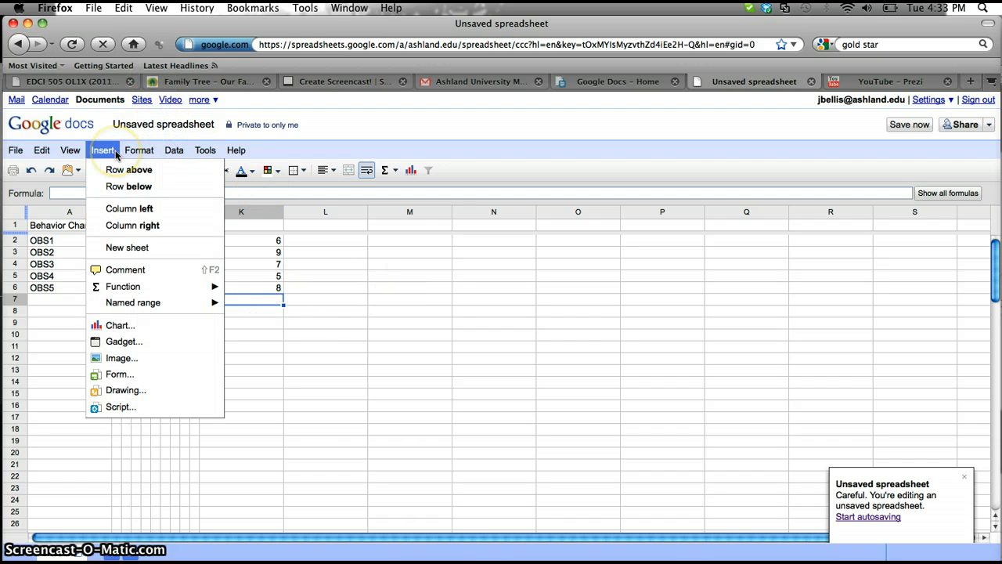
{"action": "left_click", "coordinate": [120, 324]}
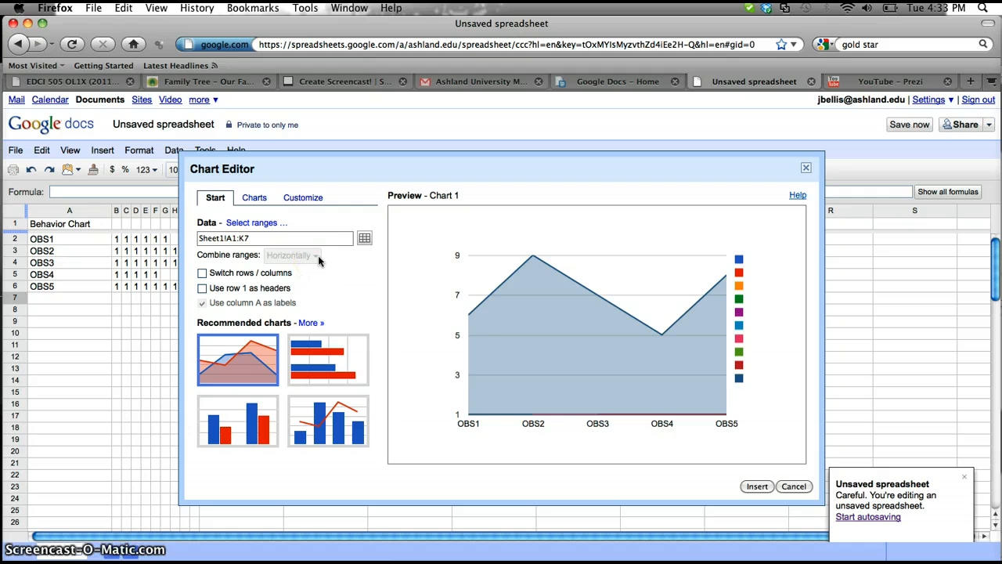
{"action": "left_click", "coordinate": [241, 433]}
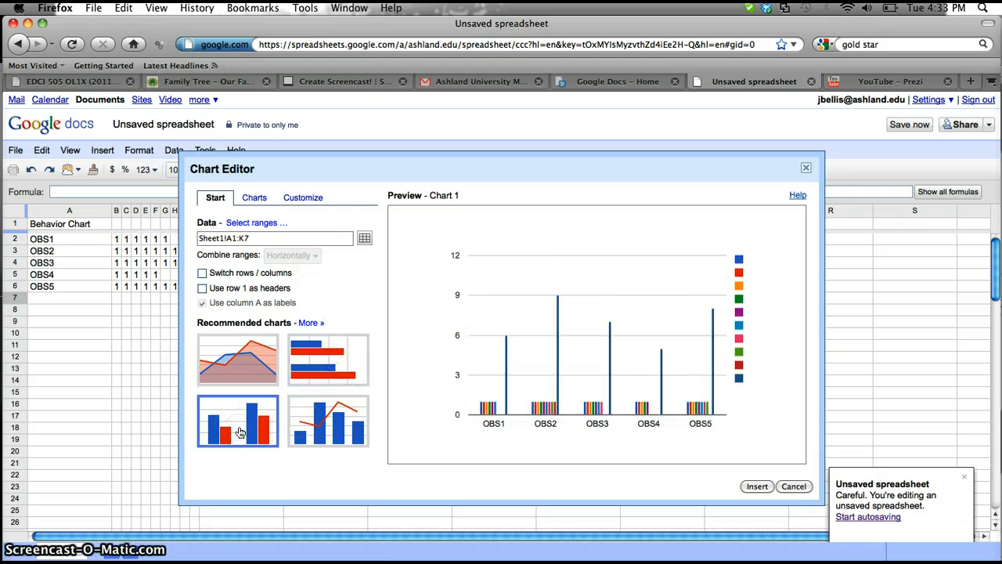
{"action": "left_click", "coordinate": [318, 423]}
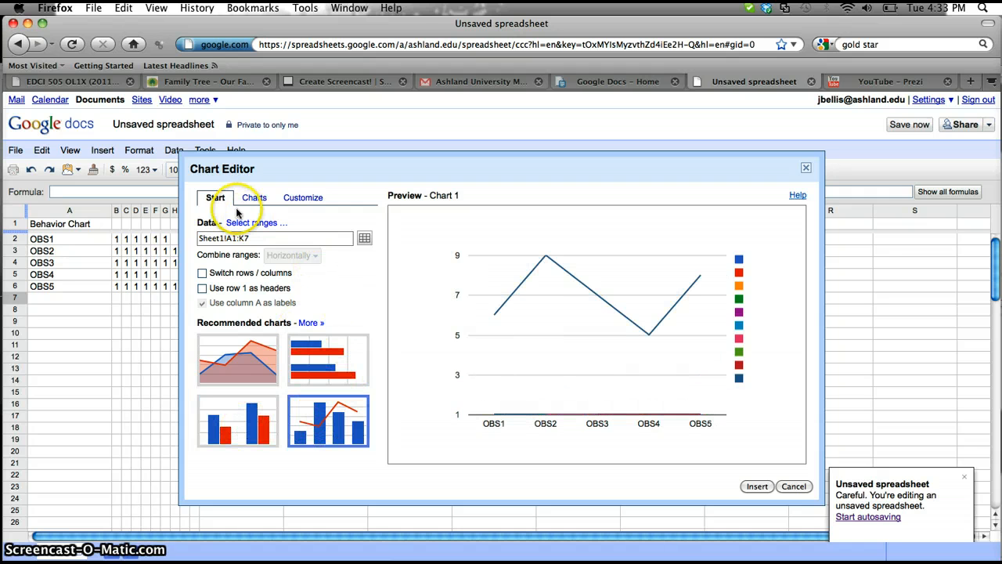
Move the chart editor off the data and try to narrow the column chart's data range to column K
{"action": "left_click_drag", "start_coordinate": [305, 171], "coordinate": [445, 138]}
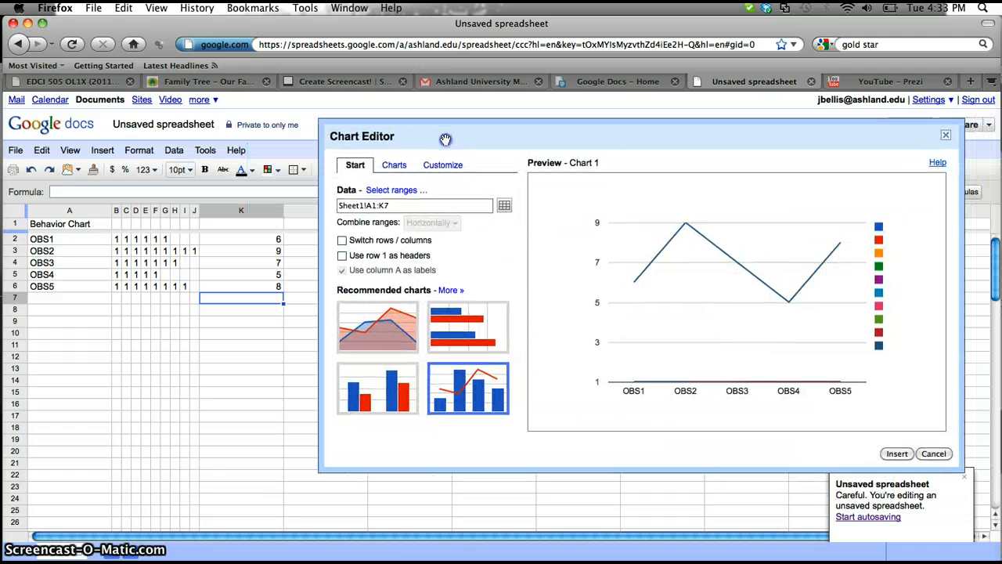
{"action": "left_click", "coordinate": [378, 206]}
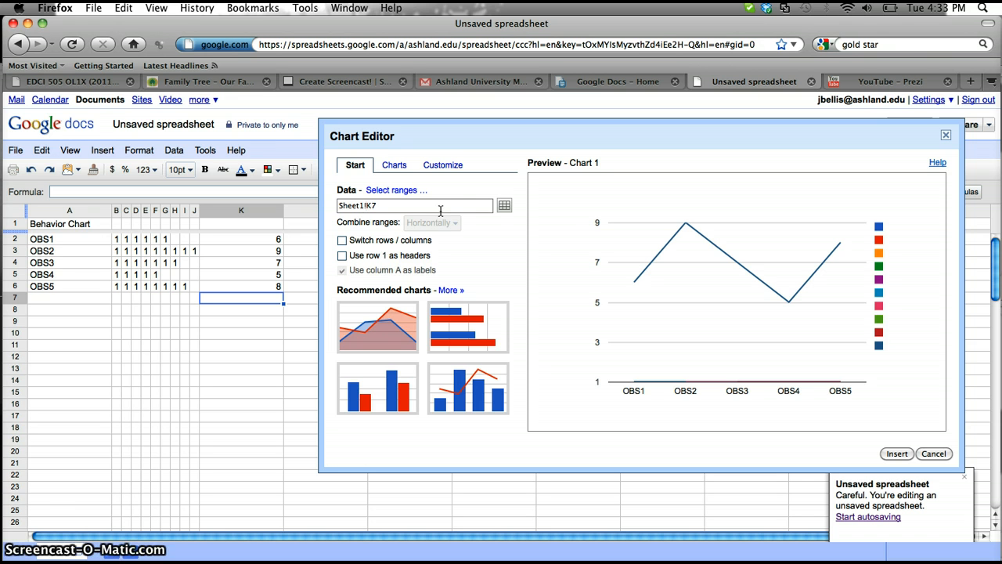
{"action": "left_click", "coordinate": [401, 387]}
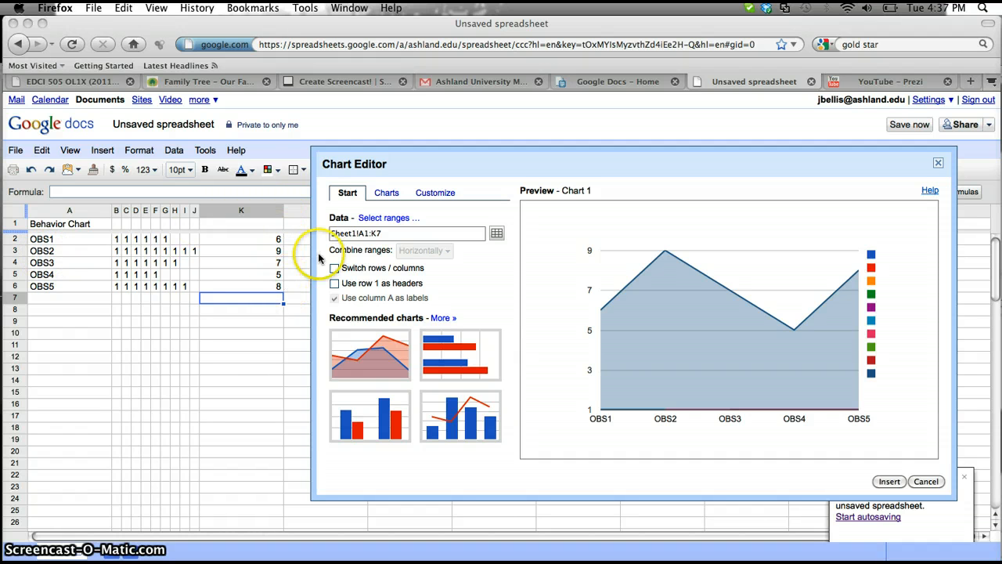
Set the chart's data range to Sheet1!K2:K6 and choose the recommended column chart
{"action": "left_click", "coordinate": [367, 235]}
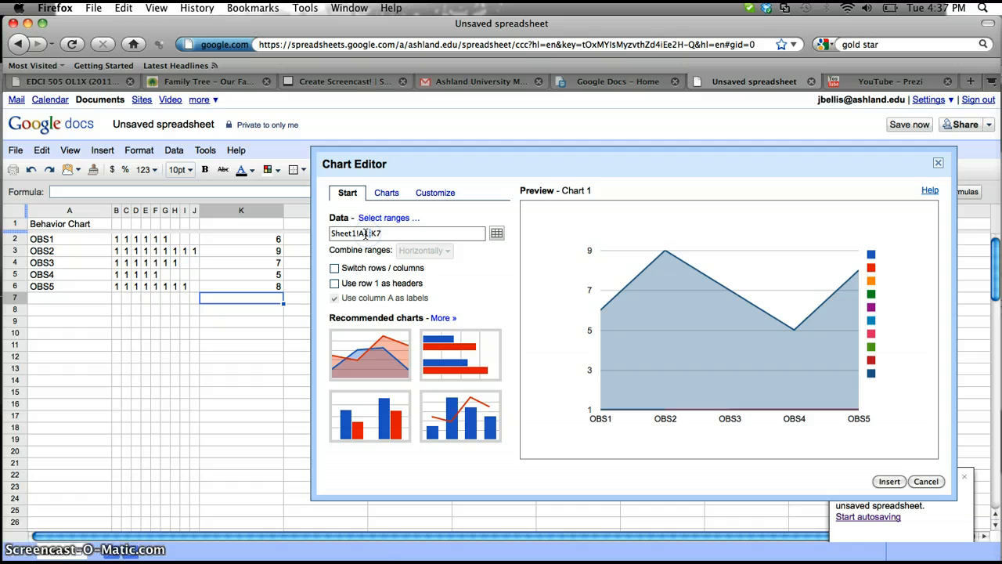
{"action": "key", "text": "BackSpace"}
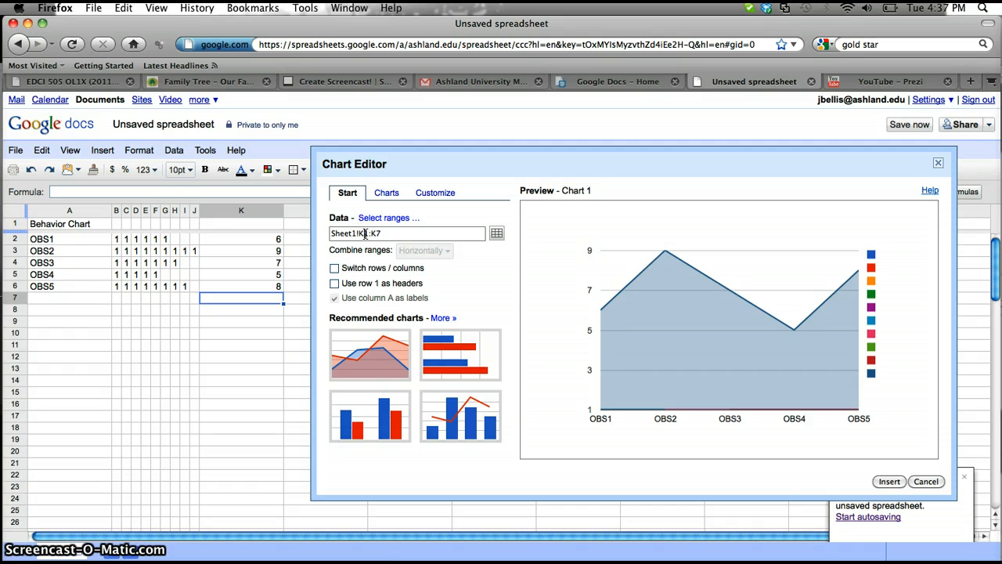
{"action": "type", "text": "K2"}
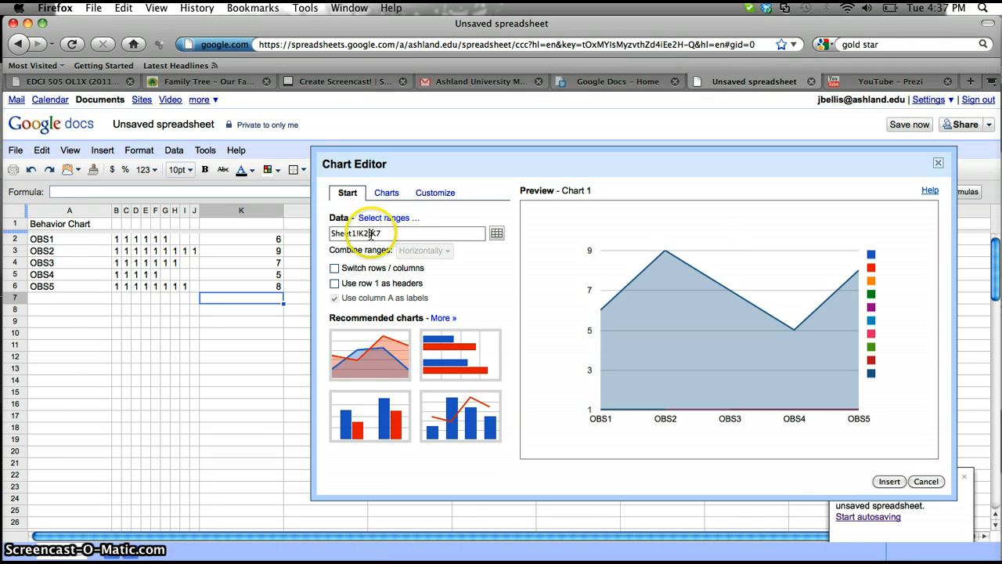
{"action": "left_click", "coordinate": [386, 234]}
{"action": "key", "text": "BackSpace"}
{"action": "type", "text": "6"}
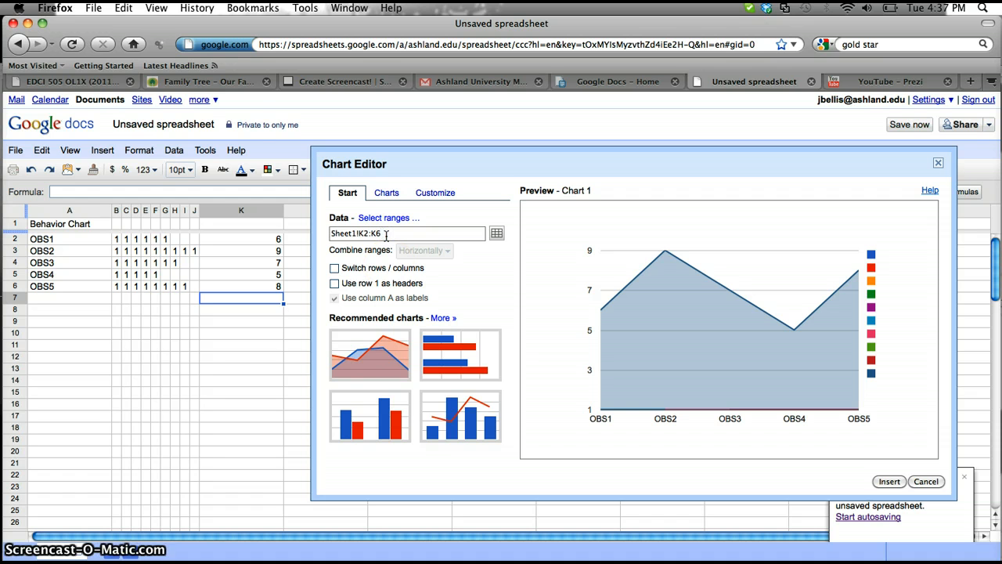
{"action": "left_click", "coordinate": [369, 418]}
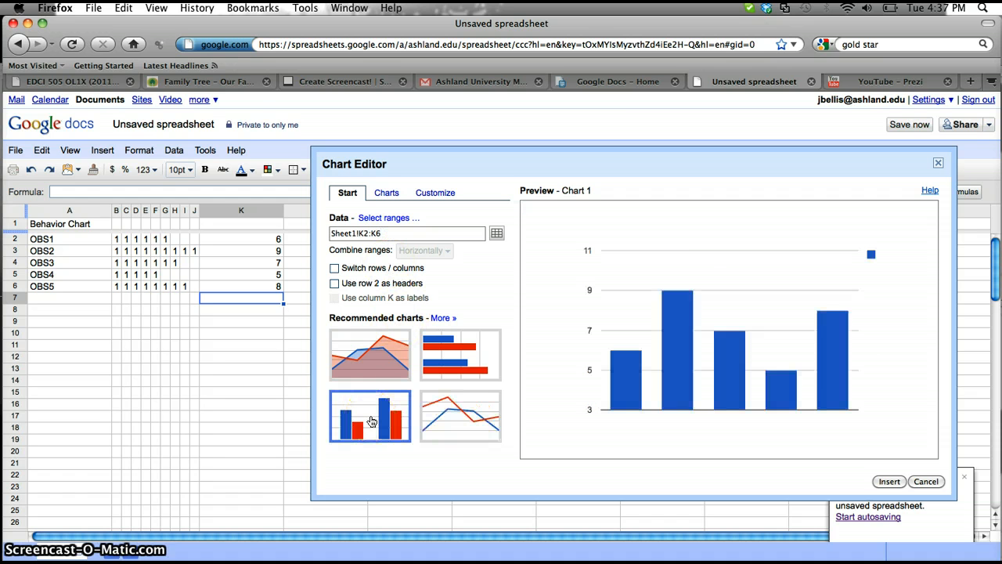
{"action": "left_click", "coordinate": [714, 354]}
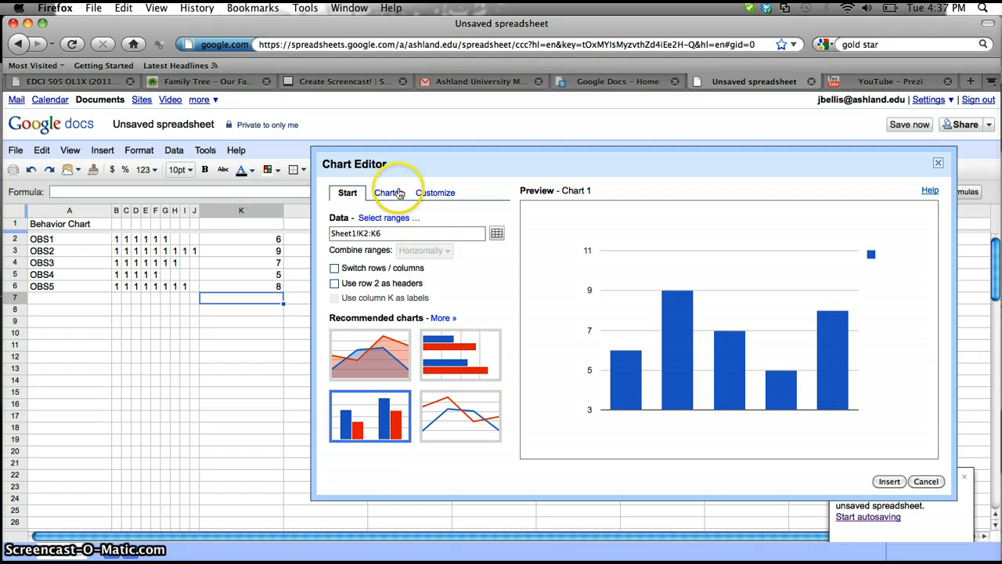
Customize the chart by giving it the title "Behavior Chart"
{"action": "left_click", "coordinate": [436, 193]}
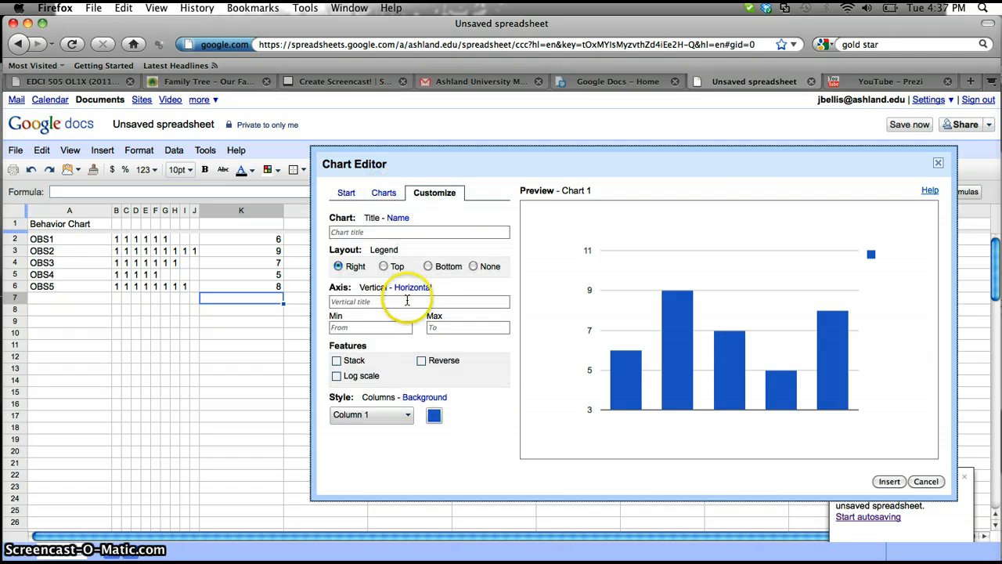
{"action": "left_click", "coordinate": [365, 234]}
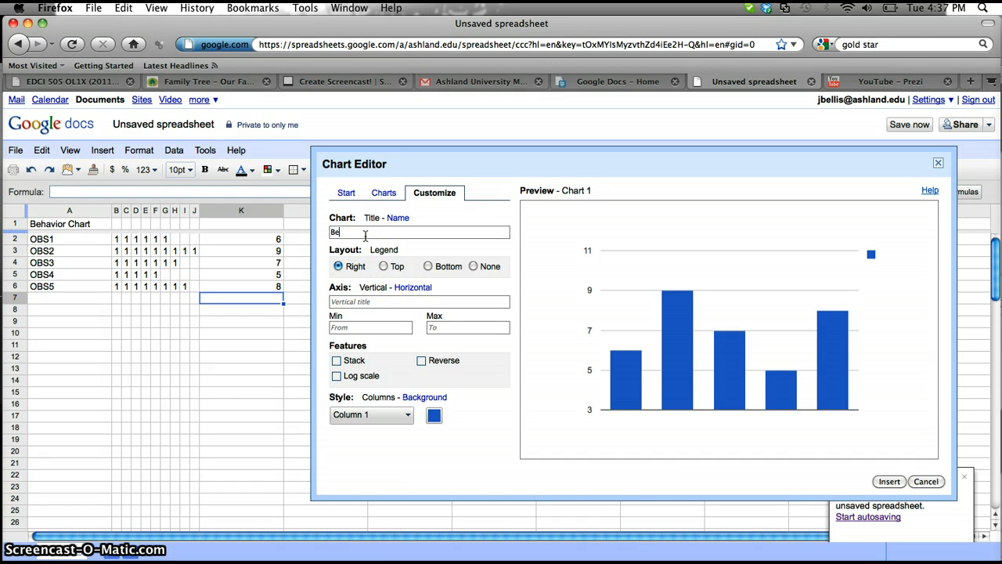
{"action": "type", "text": "Behavior Chart"}
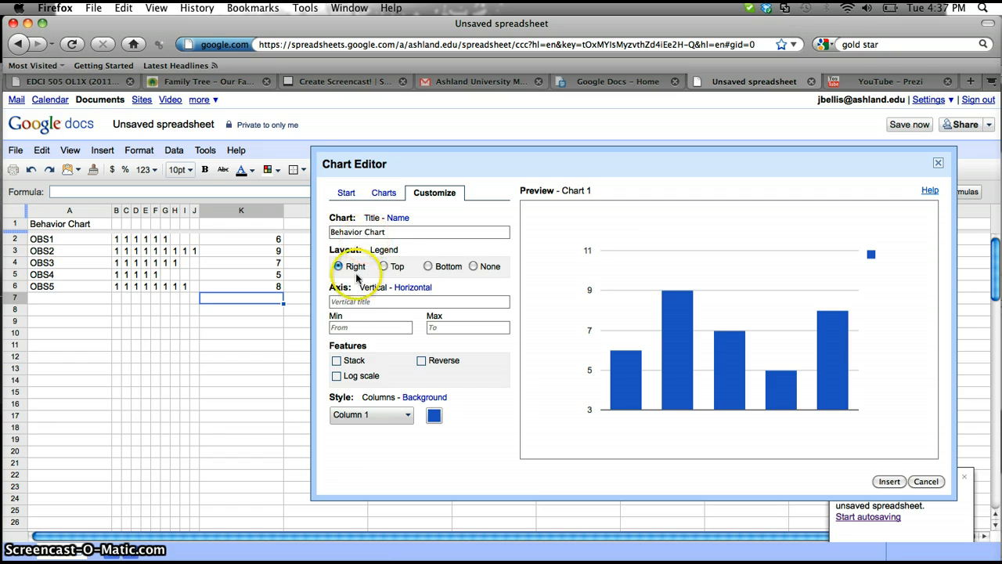
{"action": "left_click", "coordinate": [347, 302]}
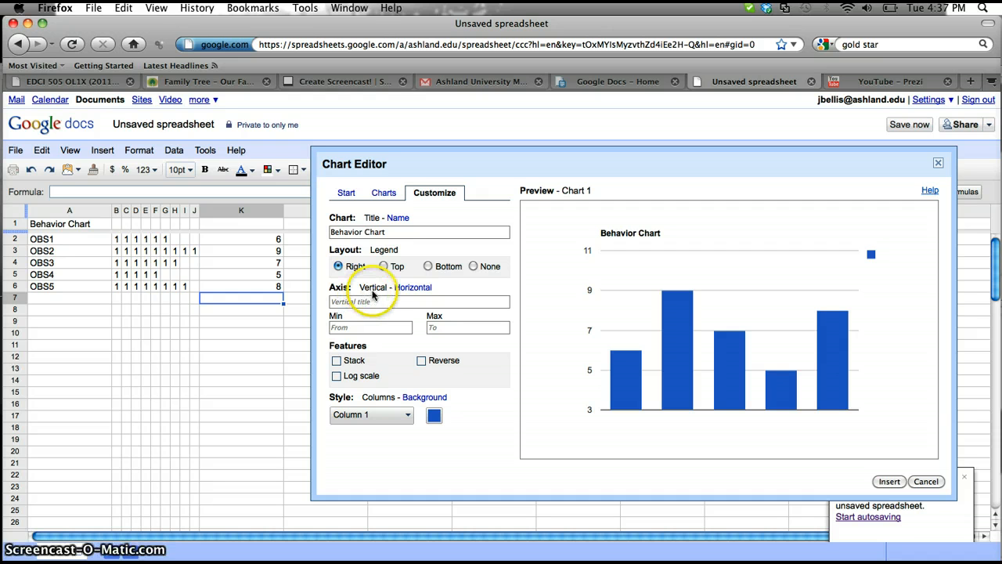
Set the chart's vertical axis title to "Observations" and insert the chart into the sheet
{"action": "left_click", "coordinate": [374, 304]}
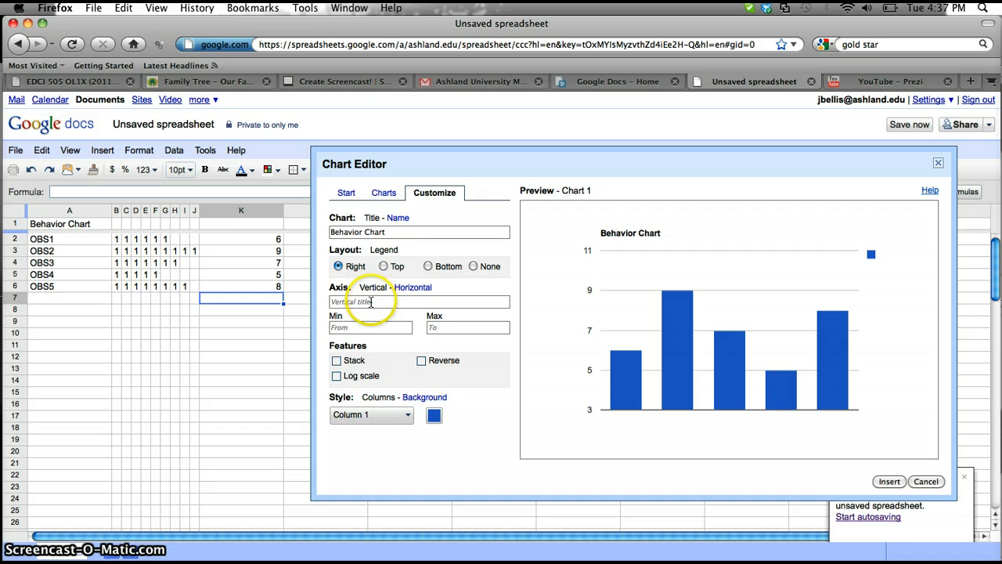
{"action": "left_click", "coordinate": [370, 304]}
{"action": "type", "text": "f"}
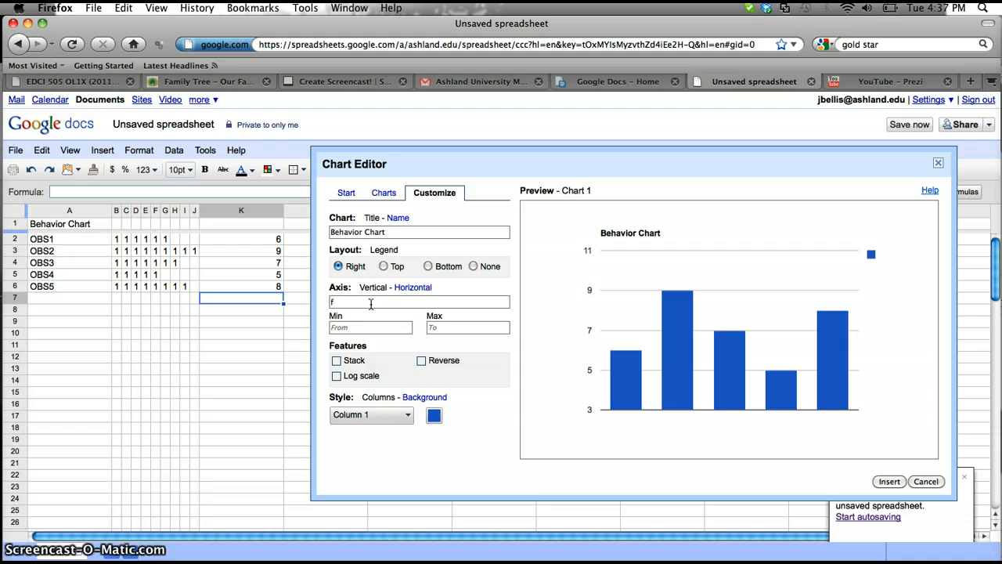
{"action": "left_click", "coordinate": [414, 288]}
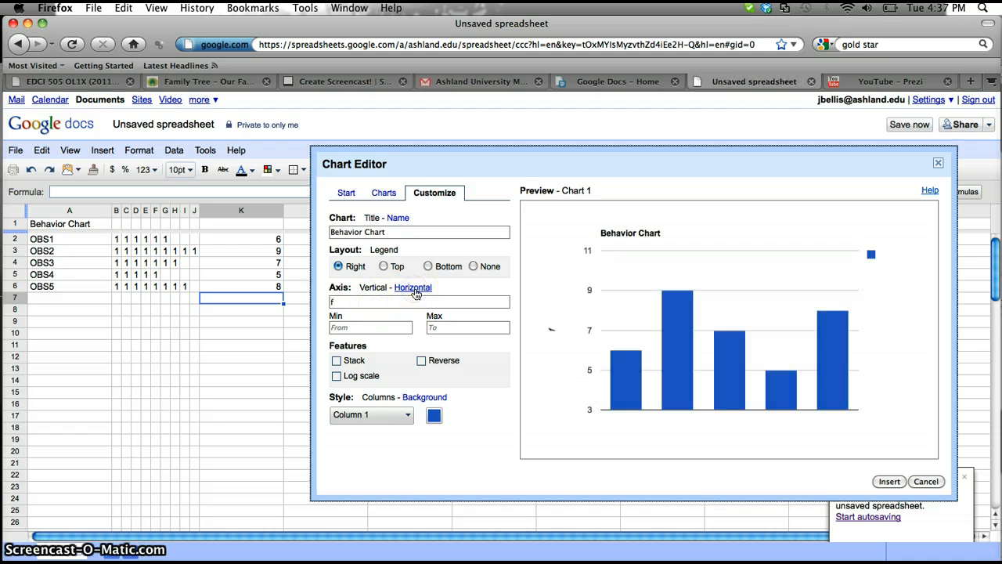
{"action": "left_click", "coordinate": [383, 305]}
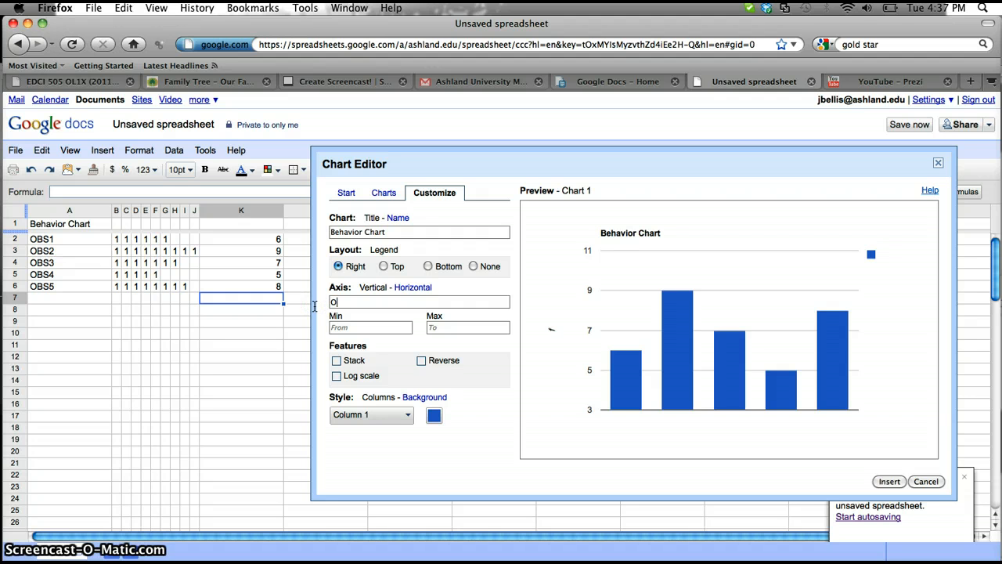
{"action": "type", "text": "Observations"}
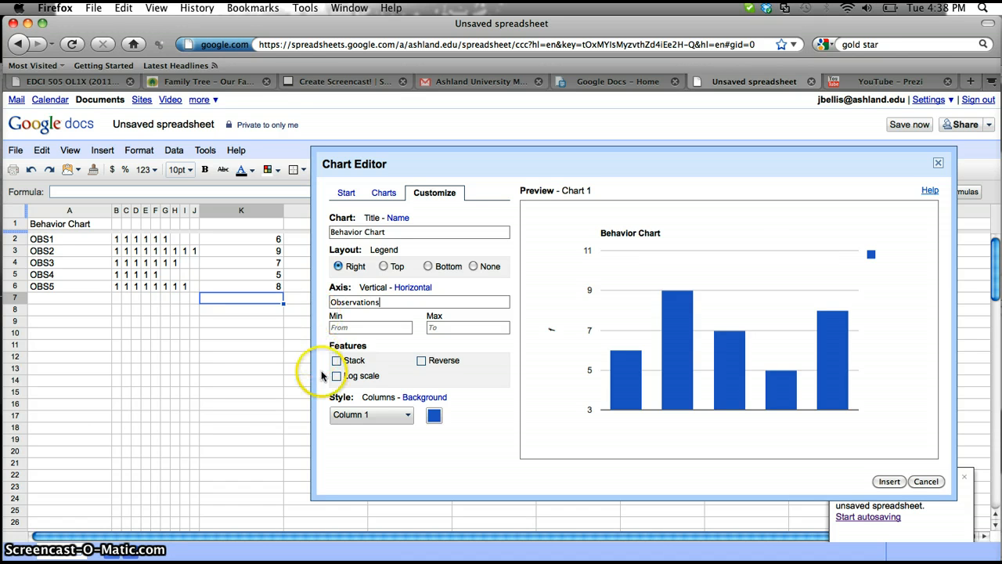
{"action": "left_click", "coordinate": [889, 481]}
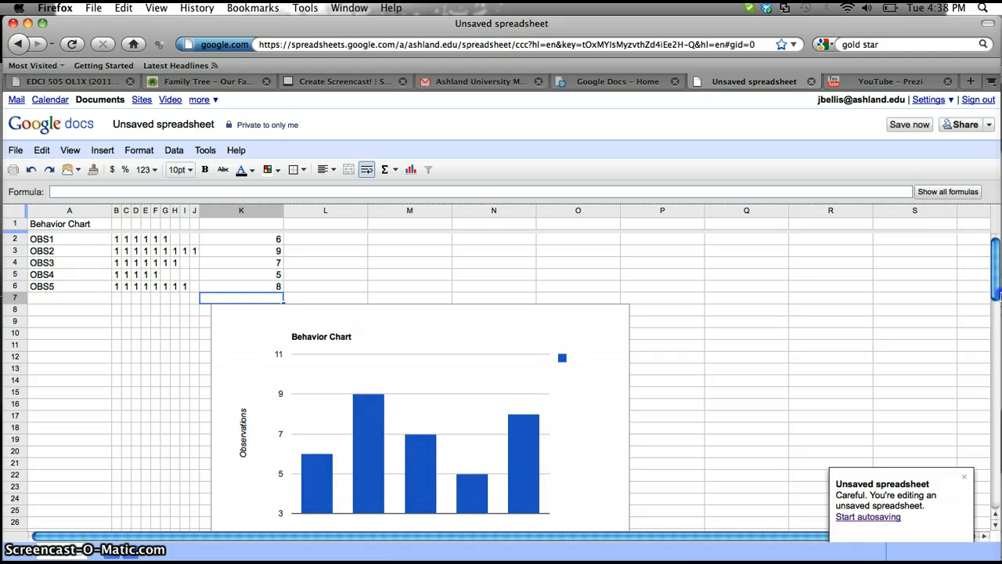
Move the inserted chart beside the totals and shrink it to span columns L to O, down to about row 17
{"action": "left_click_drag", "start_coordinate": [998, 317], "coordinate": [986, 514]}
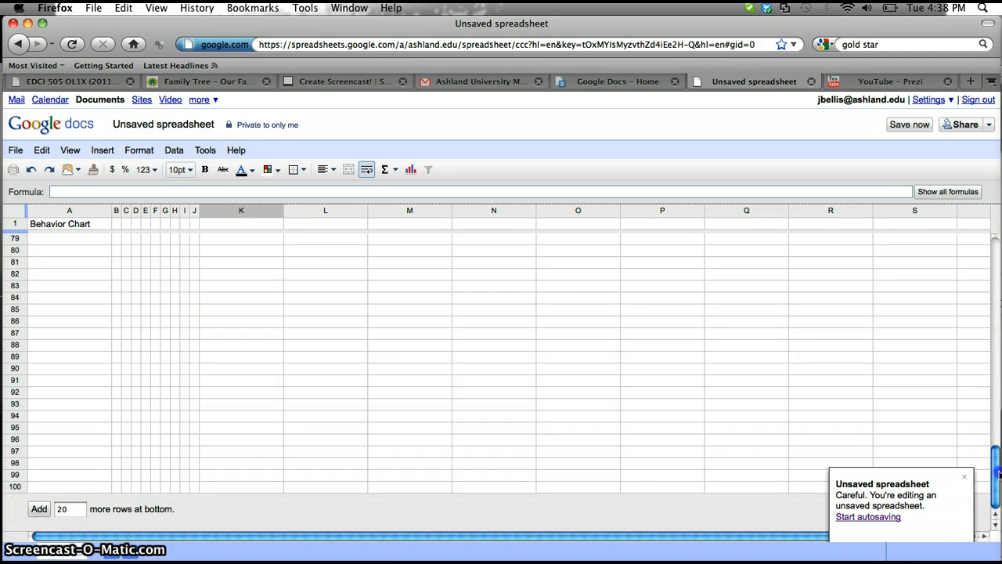
{"action": "left_click", "coordinate": [999, 335]}
{"action": "left_click_drag", "start_coordinate": [996, 205], "coordinate": [997, 202]}
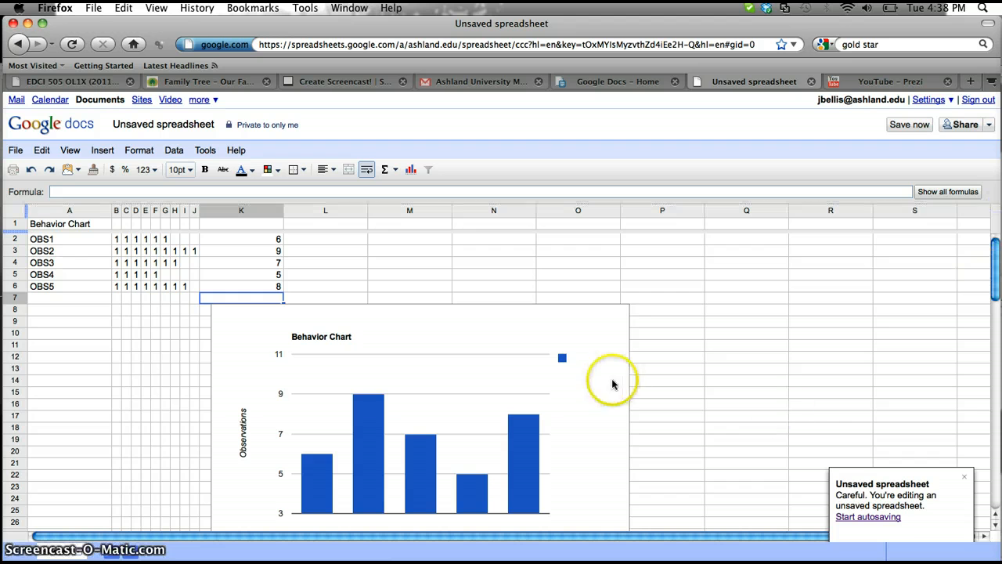
{"action": "left_click", "coordinate": [585, 321]}
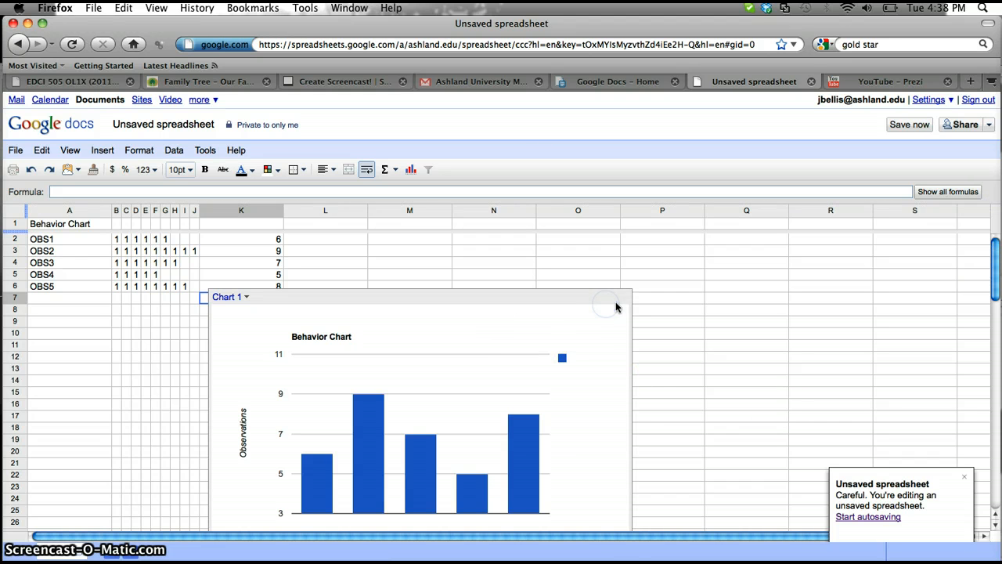
{"action": "left_click_drag", "start_coordinate": [626, 297], "coordinate": [714, 226]}
{"action": "left_click", "coordinate": [712, 476]}
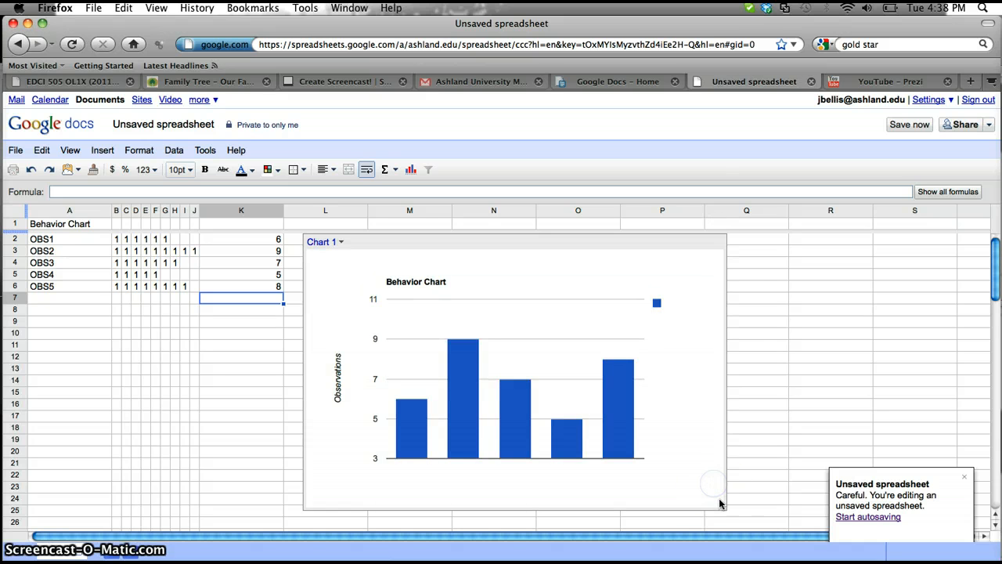
{"action": "left_click_drag", "start_coordinate": [727, 512], "coordinate": [722, 505]}
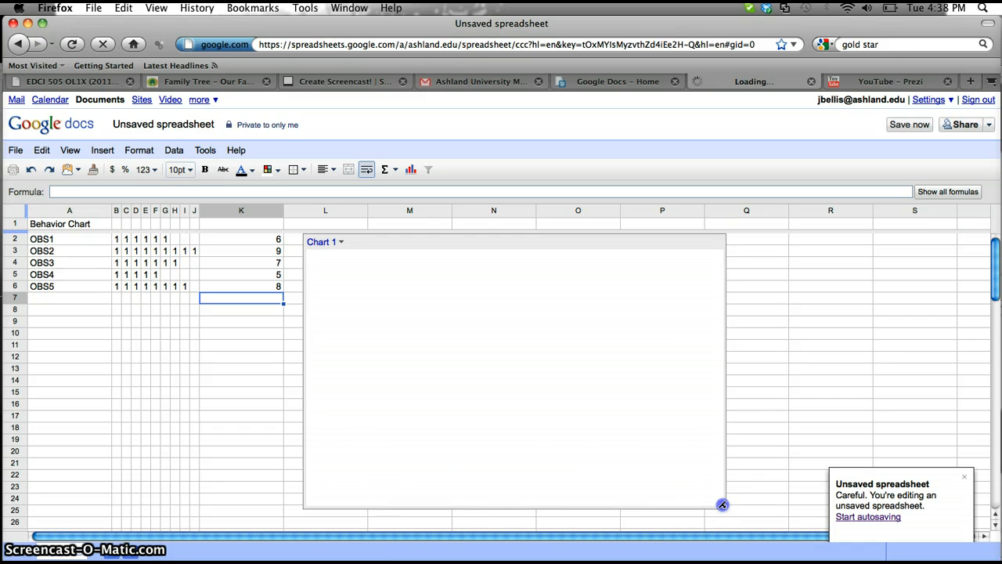
{"action": "left_click_drag", "start_coordinate": [653, 452], "coordinate": [618, 420]}
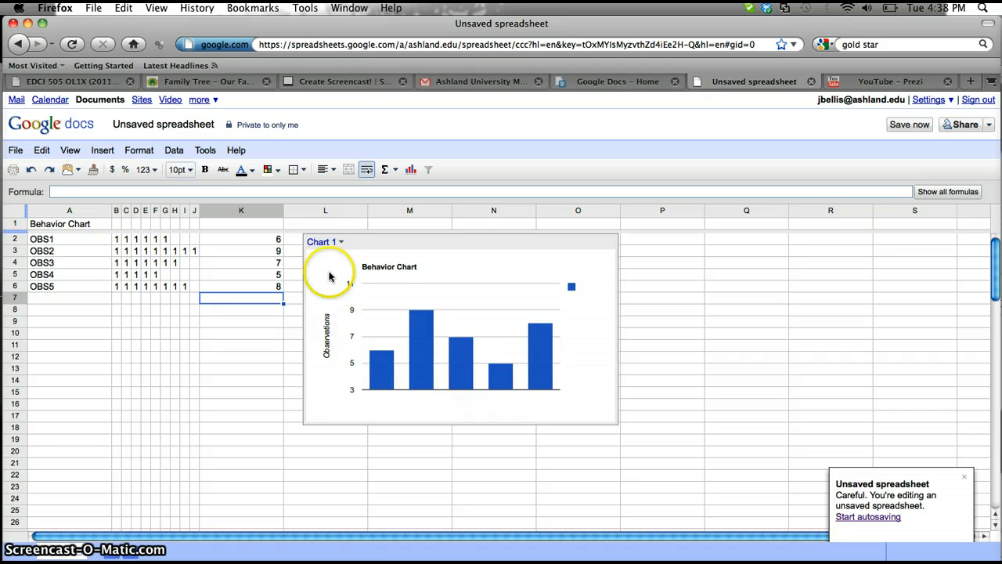
Reopen the chart for editing and set its horizontal axis title to "Observations"
{"action": "left_click", "coordinate": [335, 244]}
{"action": "left_click", "coordinate": [334, 258]}
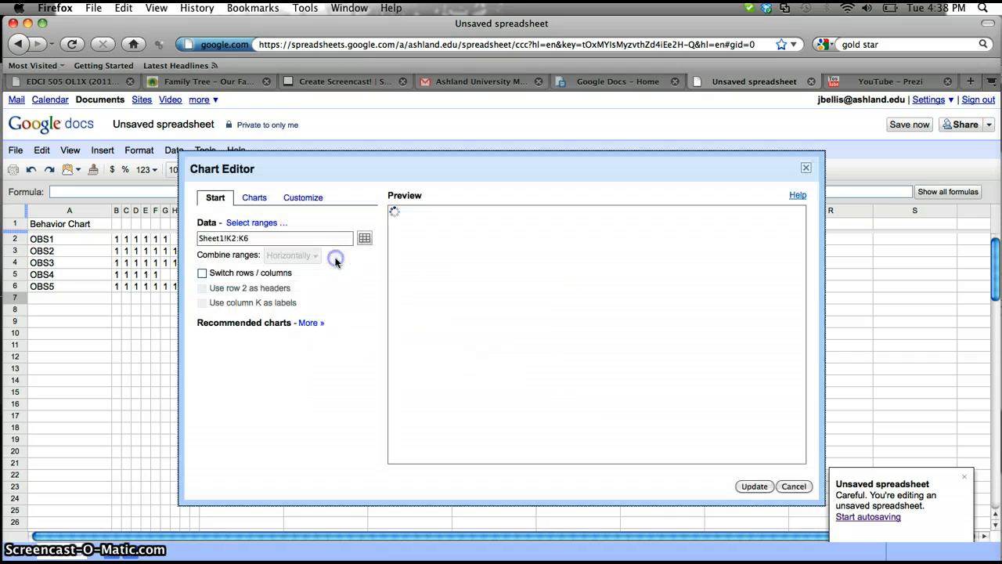
{"action": "left_click", "coordinate": [300, 198]}
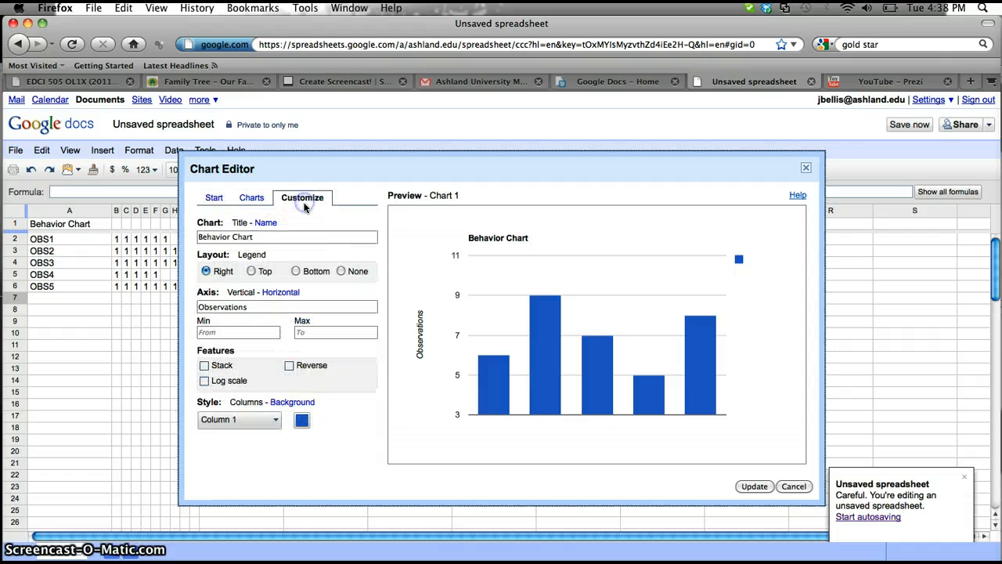
{"action": "left_click", "coordinate": [242, 292]}
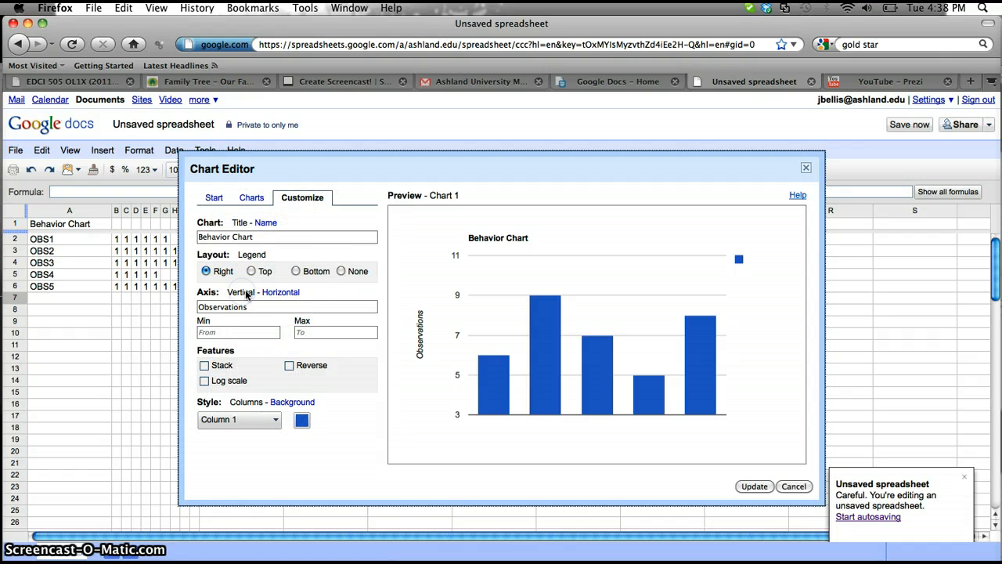
{"action": "left_click", "coordinate": [280, 292]}
{"action": "left_click", "coordinate": [258, 306]}
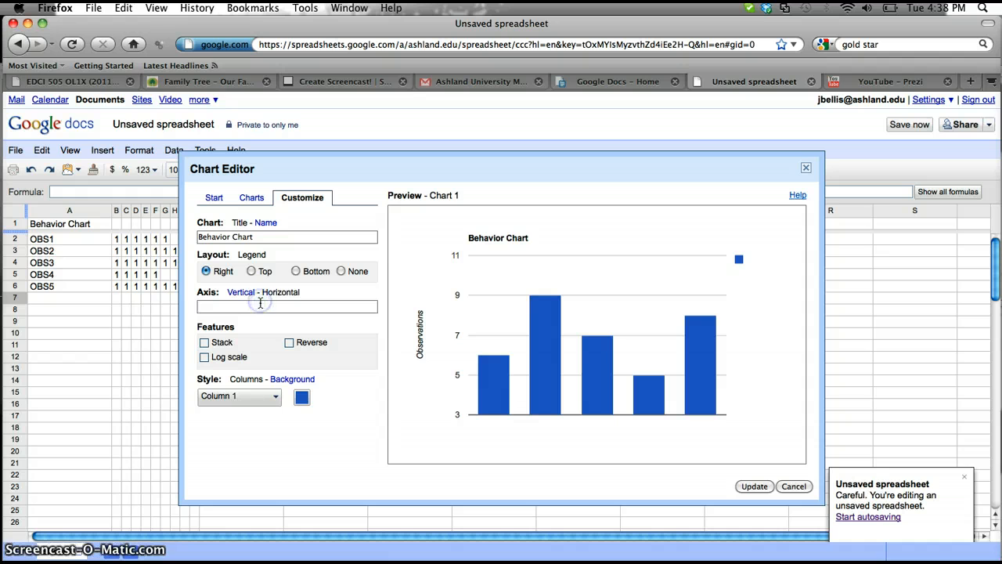
{"action": "type", "text": "Observations"}
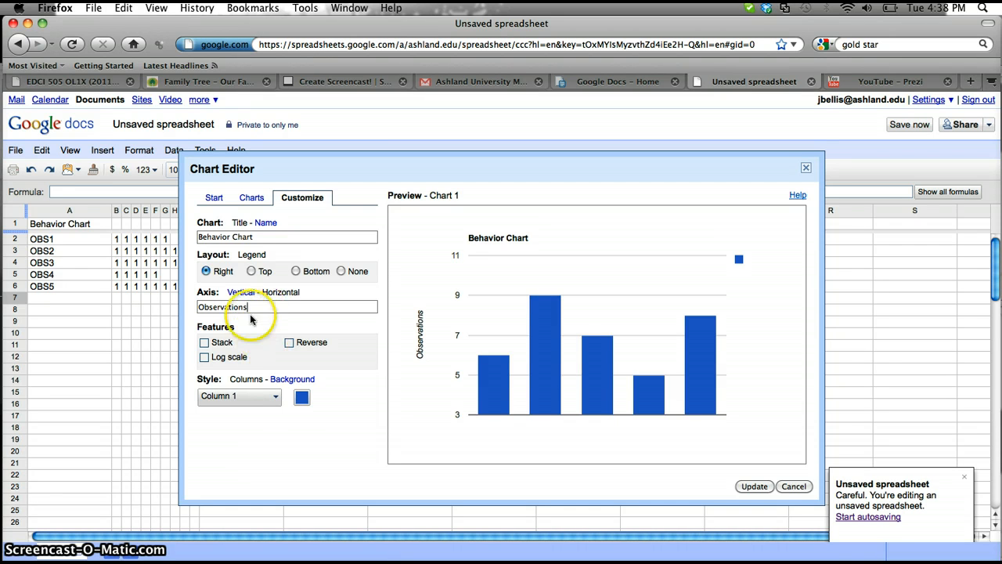
Replace the vertical axis title with "f" and update the chart
{"action": "left_click", "coordinate": [242, 293]}
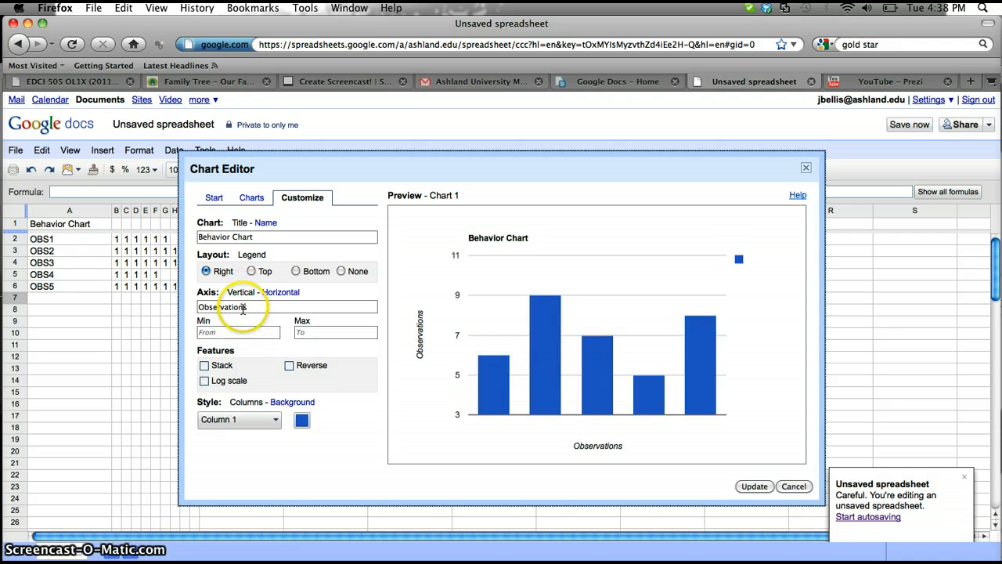
{"action": "left_click_drag", "start_coordinate": [246, 306], "coordinate": [185, 302]}
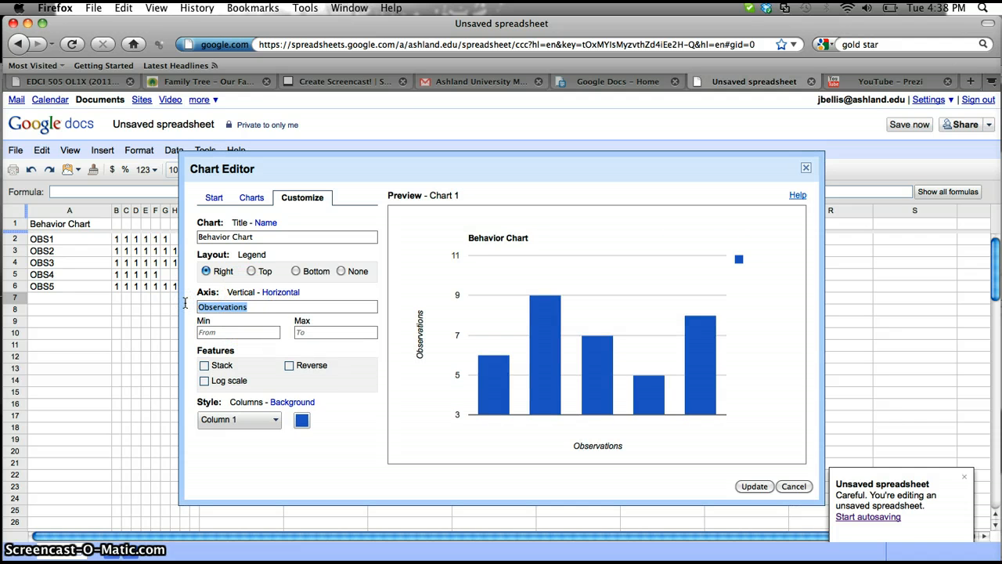
{"action": "type", "text": "f"}
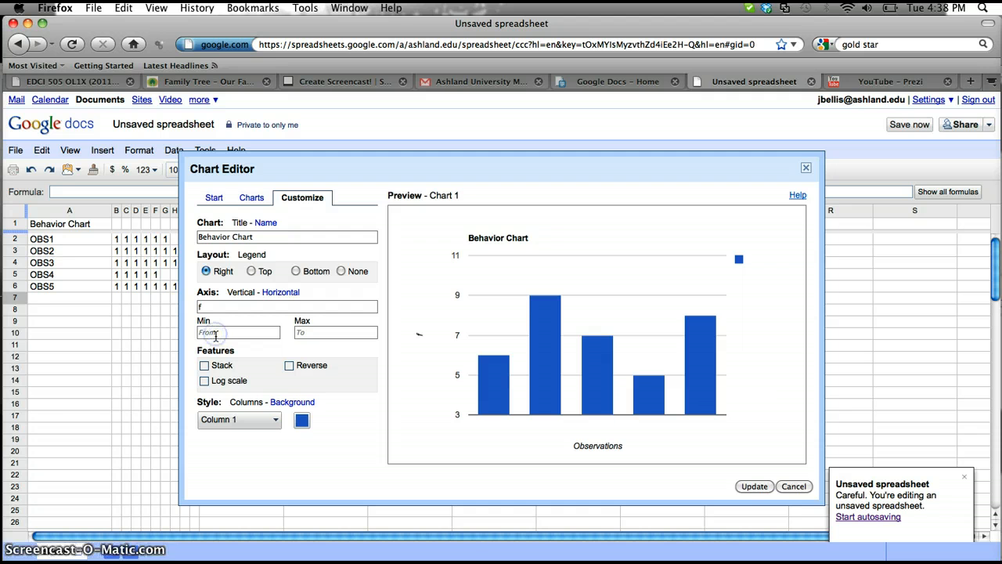
{"action": "left_click", "coordinate": [756, 487]}
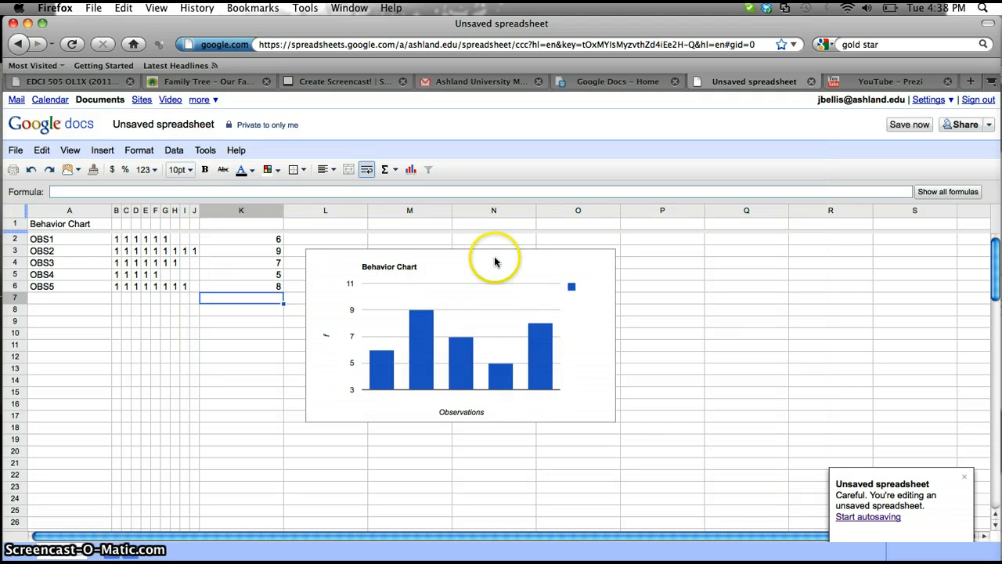
Move the chart below the observation rows, starting at column A around row 9
{"action": "left_click_drag", "start_coordinate": [494, 239], "coordinate": [223, 330]}
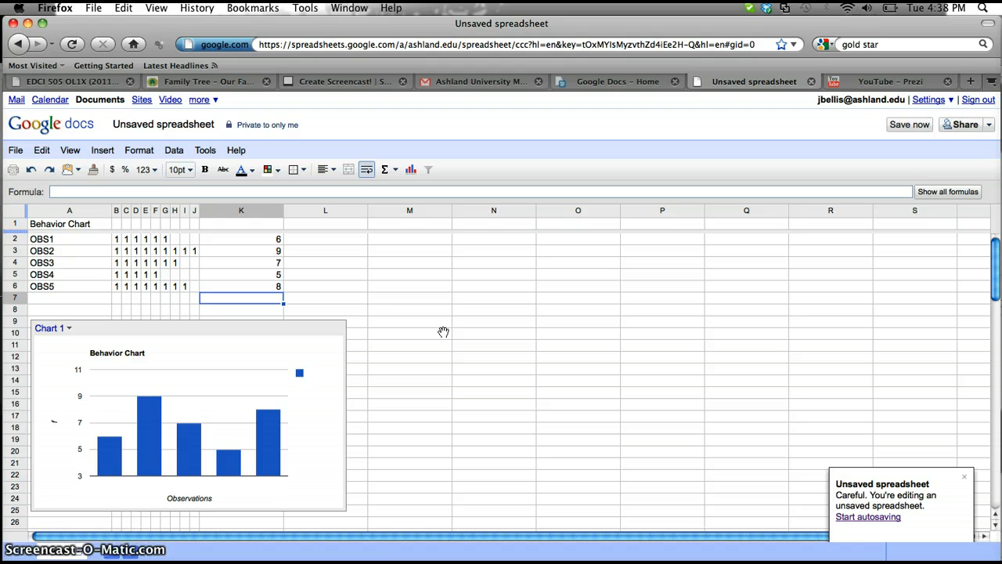
{"action": "left_click", "coordinate": [367, 290]}
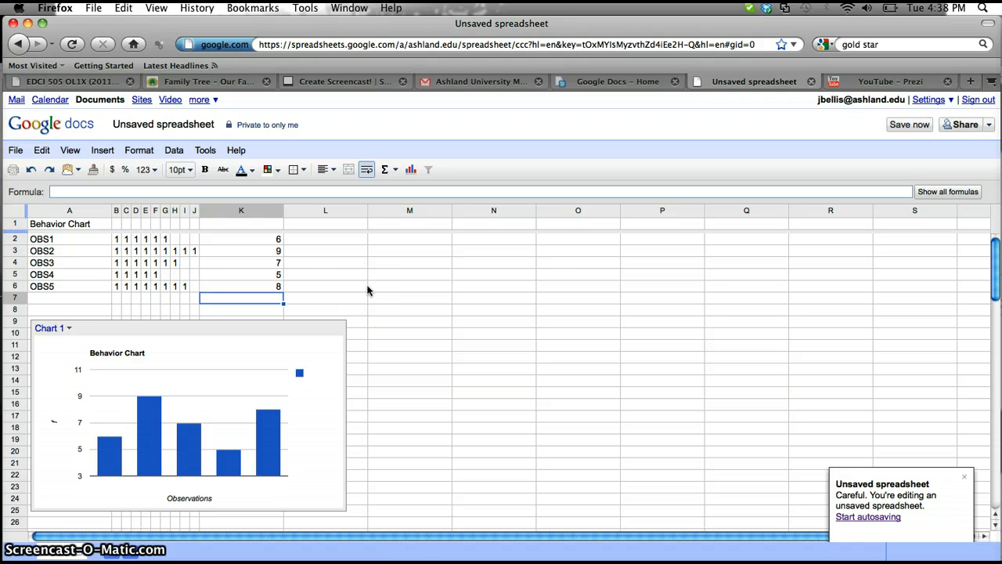
{"action": "left_click", "coordinate": [253, 285]}
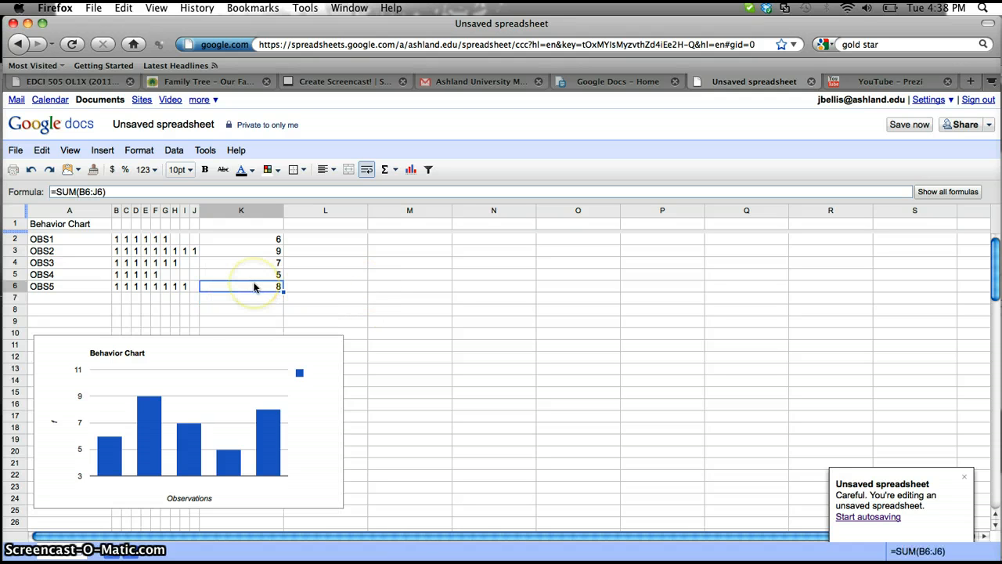
Merge cells M2 through P2 into one cell and turn off its text wrapping
{"action": "left_click", "coordinate": [398, 241]}
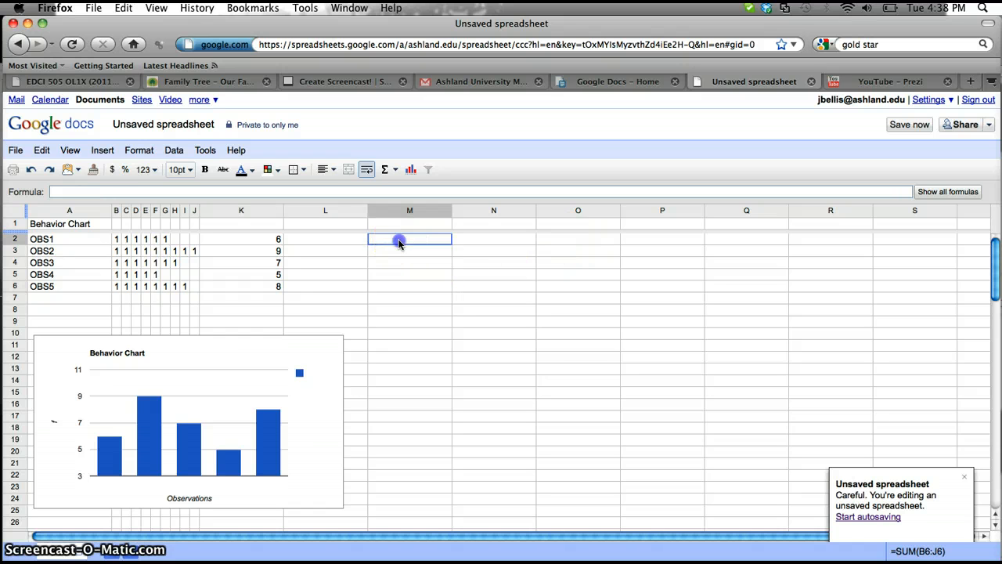
{"action": "left_click_drag", "start_coordinate": [399, 242], "coordinate": [655, 246]}
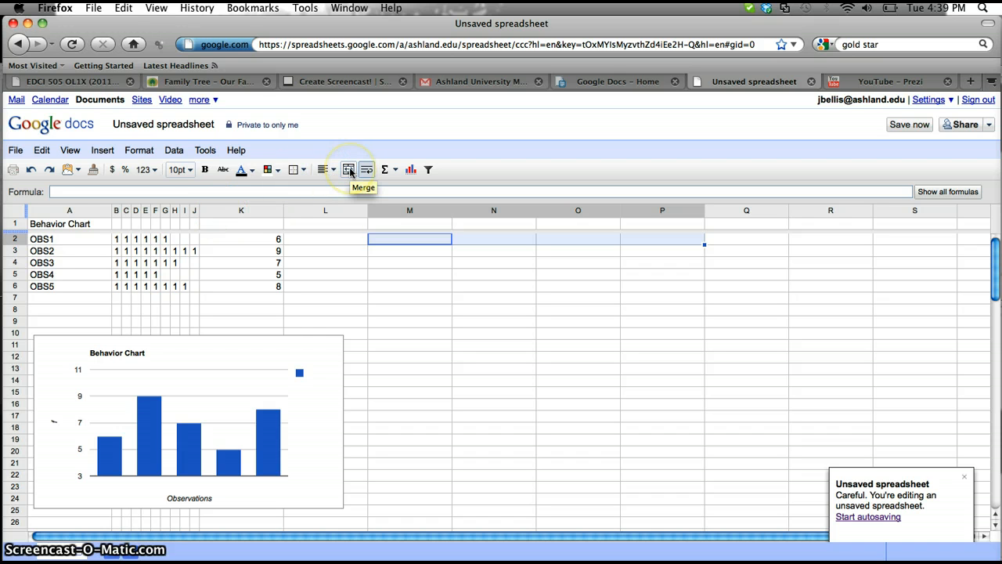
{"action": "left_click", "coordinate": [350, 171]}
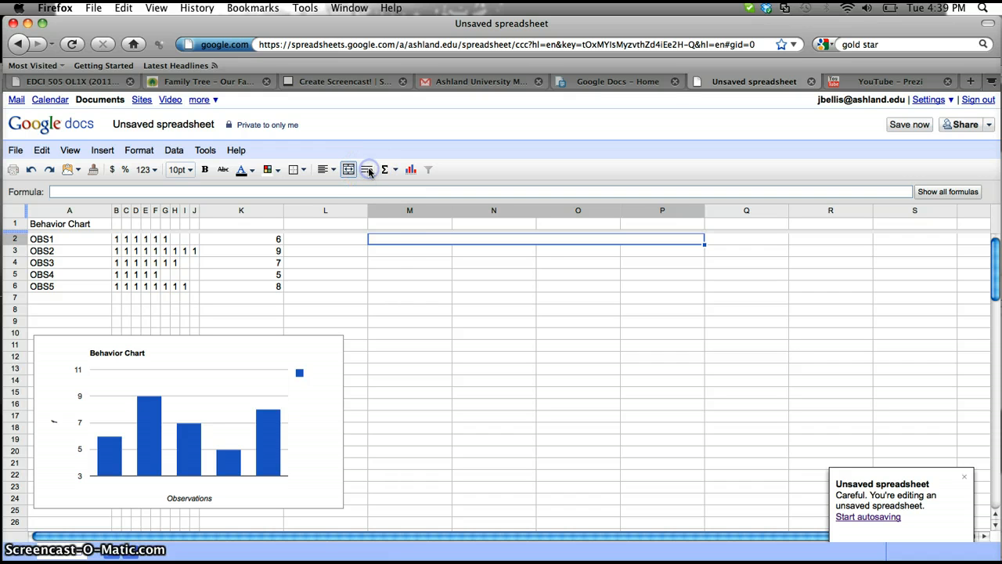
Begin the summary in merged cell M2, stating that you observed the frequency of time the named student spent off task in 5 ten minute periods
{"action": "double_click", "coordinate": [387, 243]}
{"action": "type", "text": "I observed"}
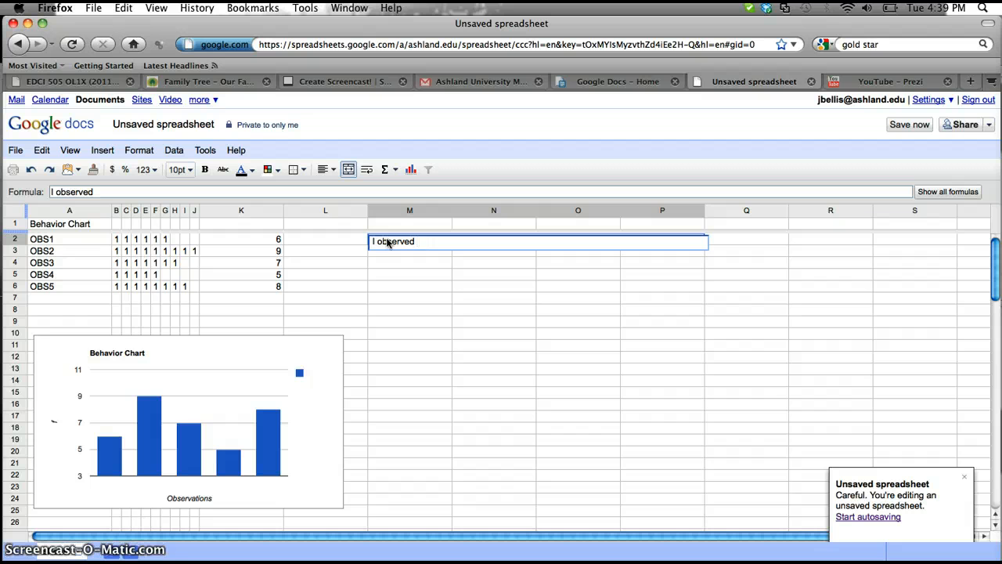
{"action": "type", "text": "the f"}
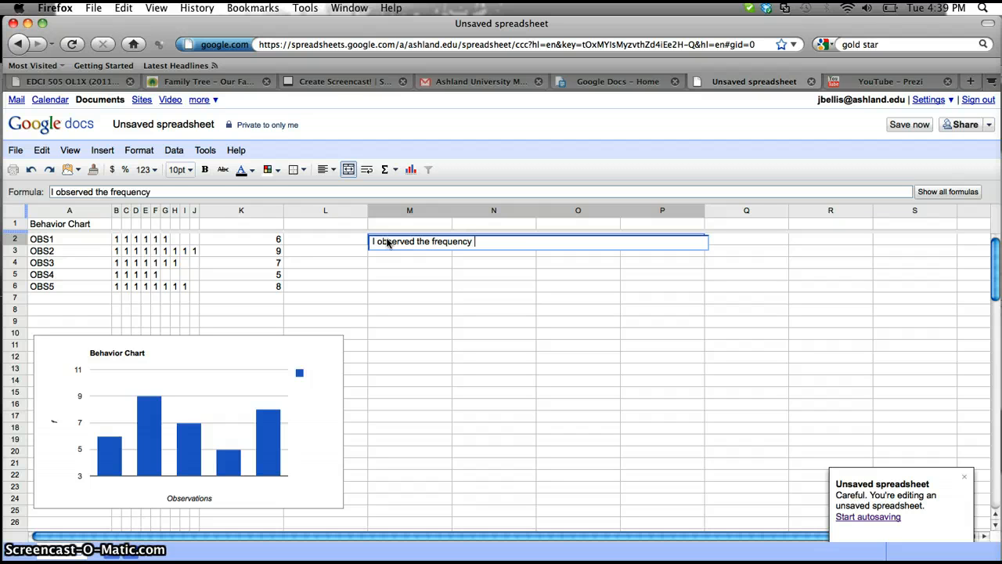
{"action": "type", "text": "requency of timeJ"}
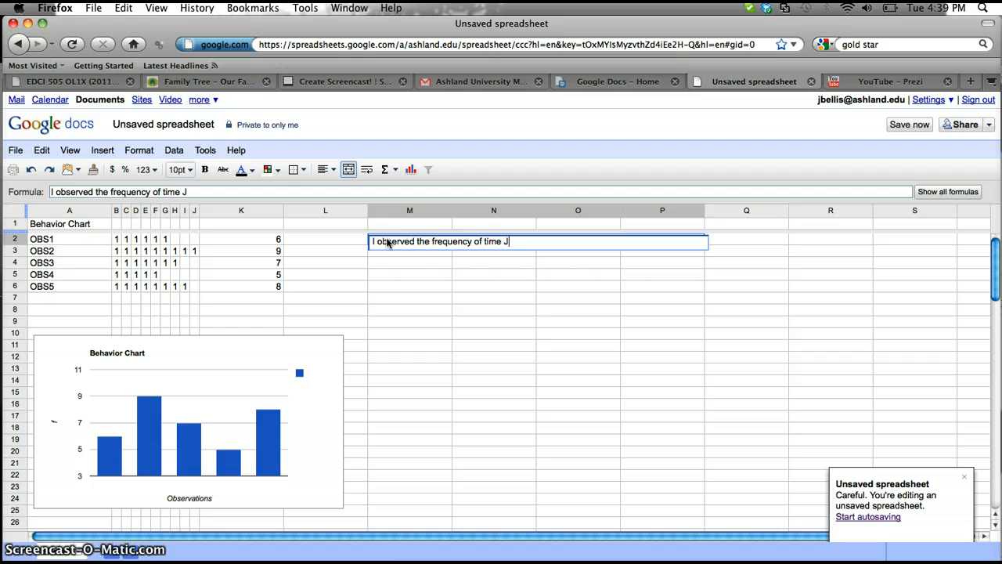
{"action": "type", "text": "Johnny spent"}
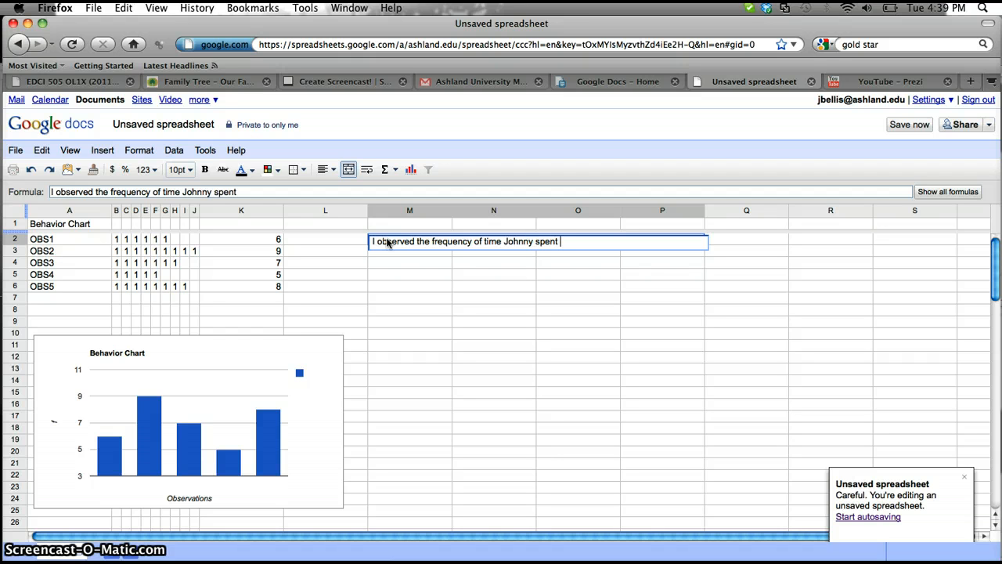
{"action": "type", "text": " off tasj in 5"}
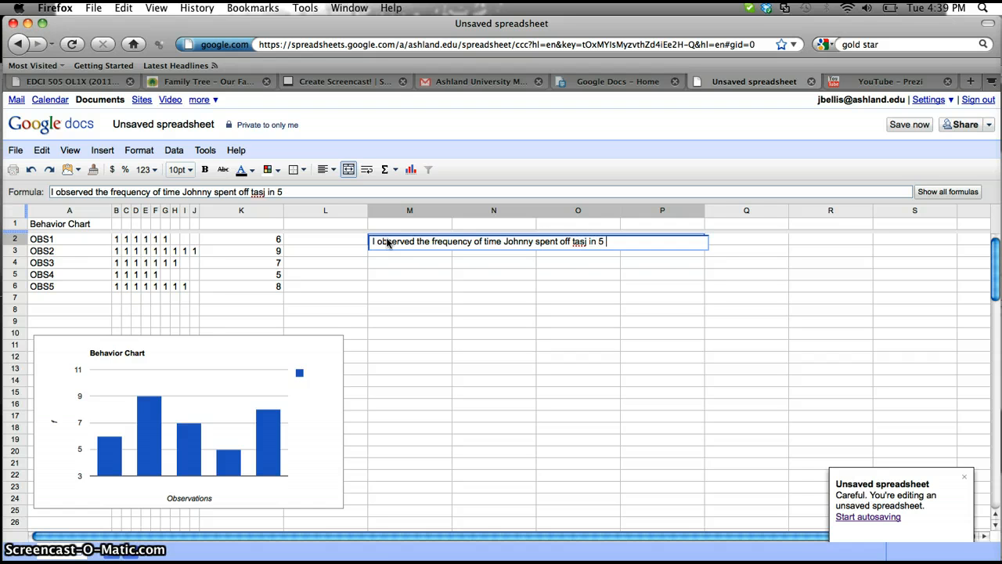
{"action": "type", "text": " ten minute periods. The"}
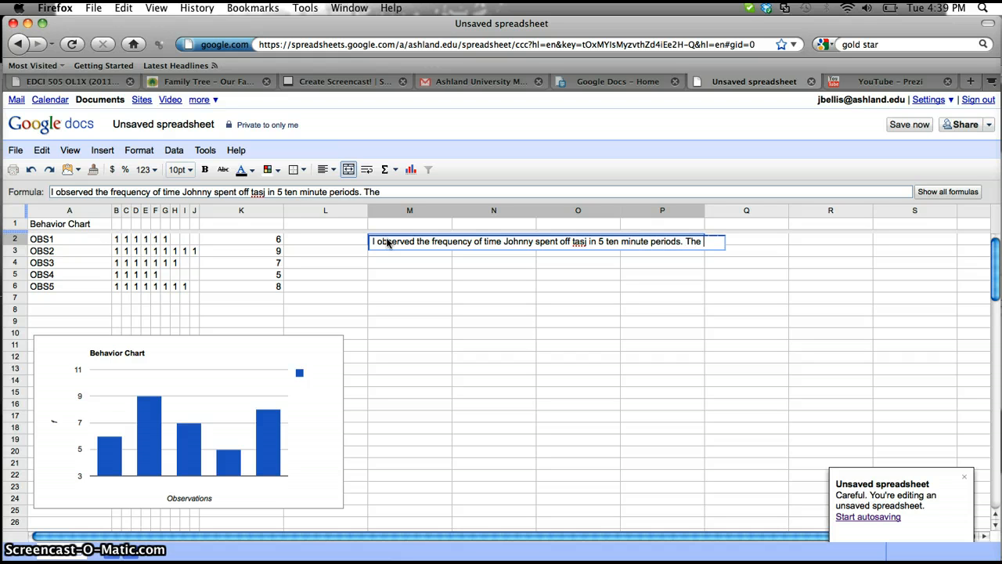
Continue the summary in M2 with the sentence "The observation was done in a fifth grade classroom"
{"action": "type", "text": " observation was don"}
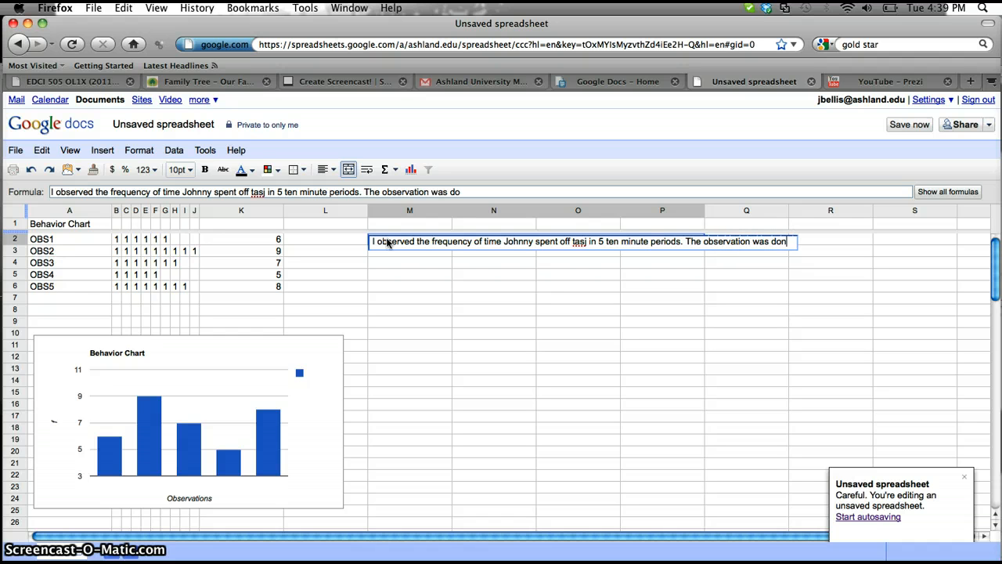
{"action": "type", "text": "e in "}
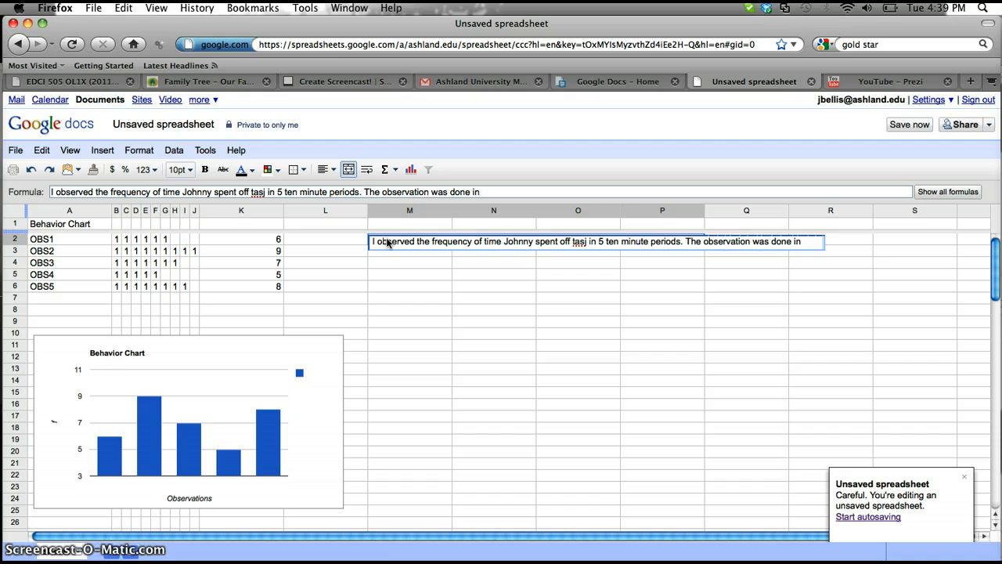
{"action": "type", "text": "a fifth grade cl"}
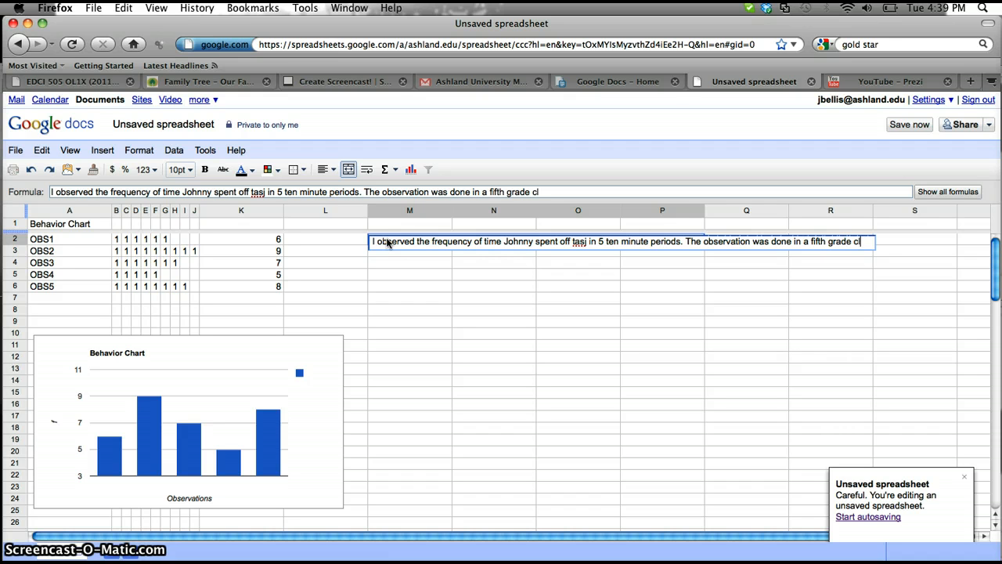
{"action": "type", "text": "assroom"}
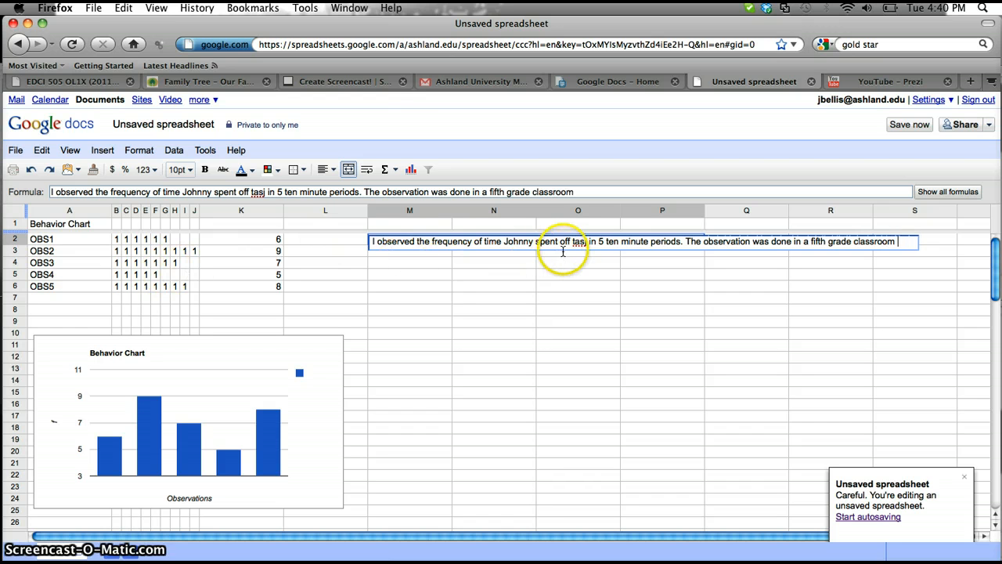
Correct the misspelled "tasj" to "task" in the M2 summary and commit the cell
{"action": "left_click", "coordinate": [578, 241]}
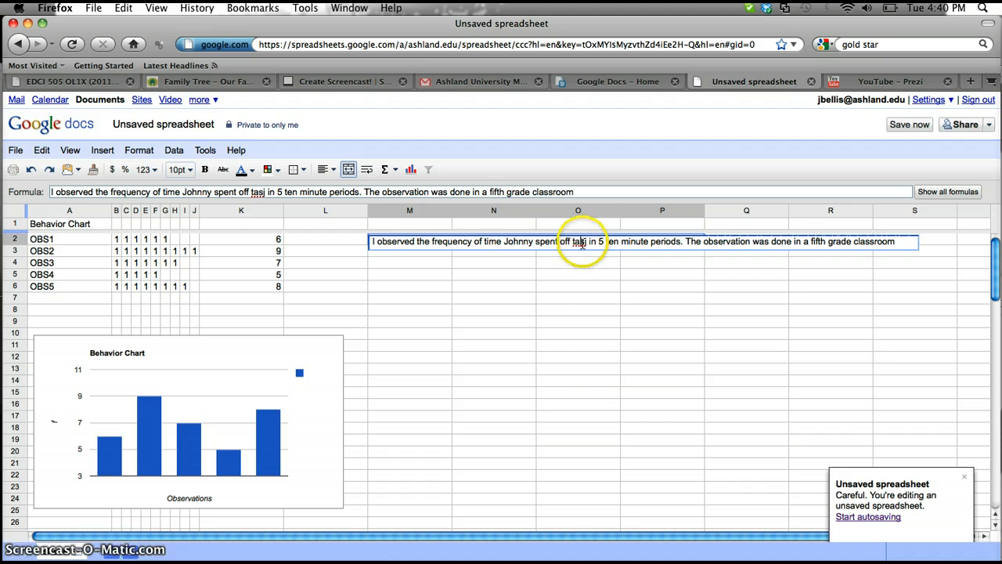
{"action": "right_click", "coordinate": [583, 243]}
{"action": "left_click", "coordinate": [595, 256]}
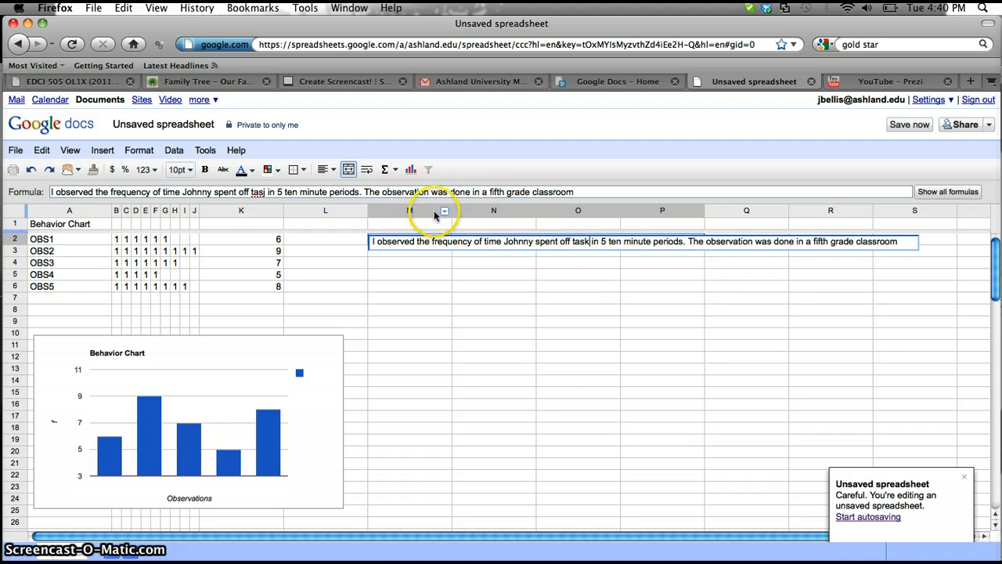
{"action": "key", "text": "Return"}
{"action": "left_click", "coordinate": [559, 244]}
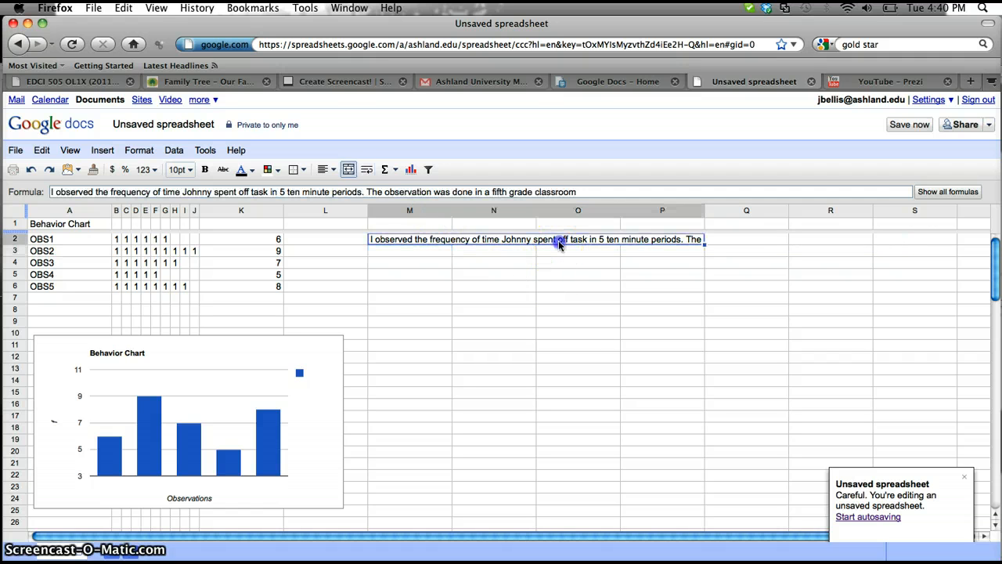
Reapply the horizontal merge across M2 through P5 and turn on text wrapping for the summary
{"action": "left_click_drag", "start_coordinate": [491, 241], "coordinate": [490, 275]}
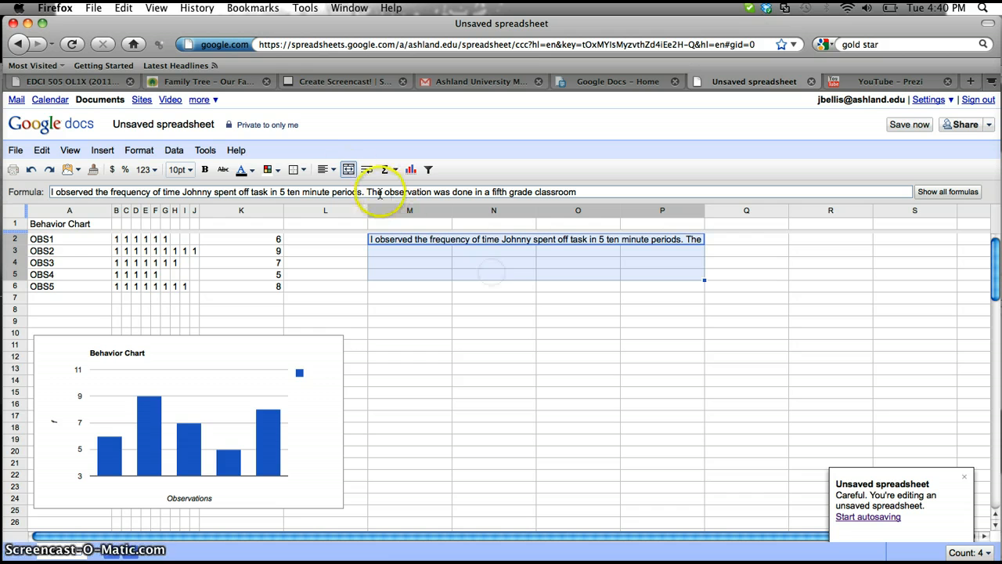
{"action": "left_click", "coordinate": [349, 170]}
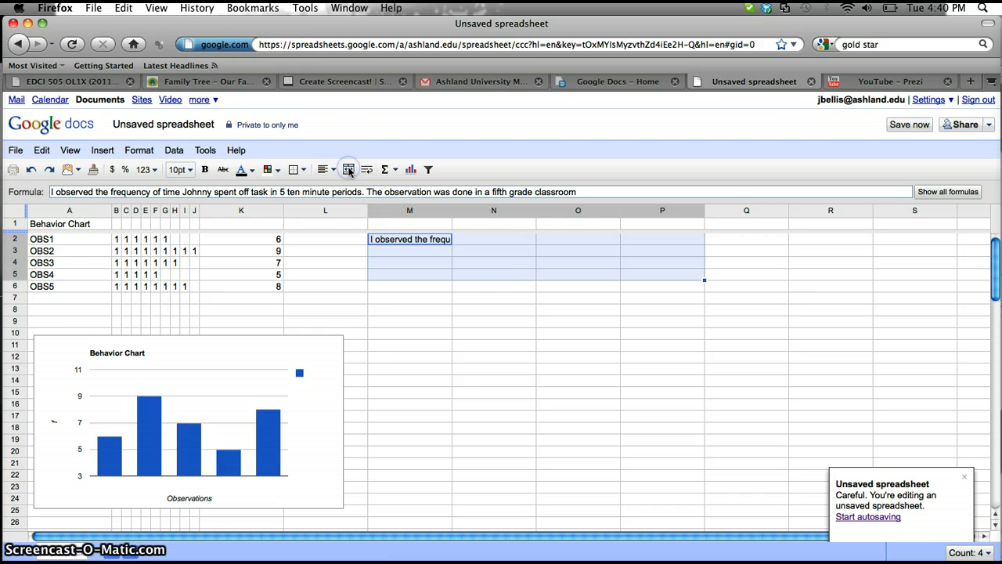
{"action": "left_click", "coordinate": [348, 170]}
{"action": "left_click", "coordinate": [365, 171]}
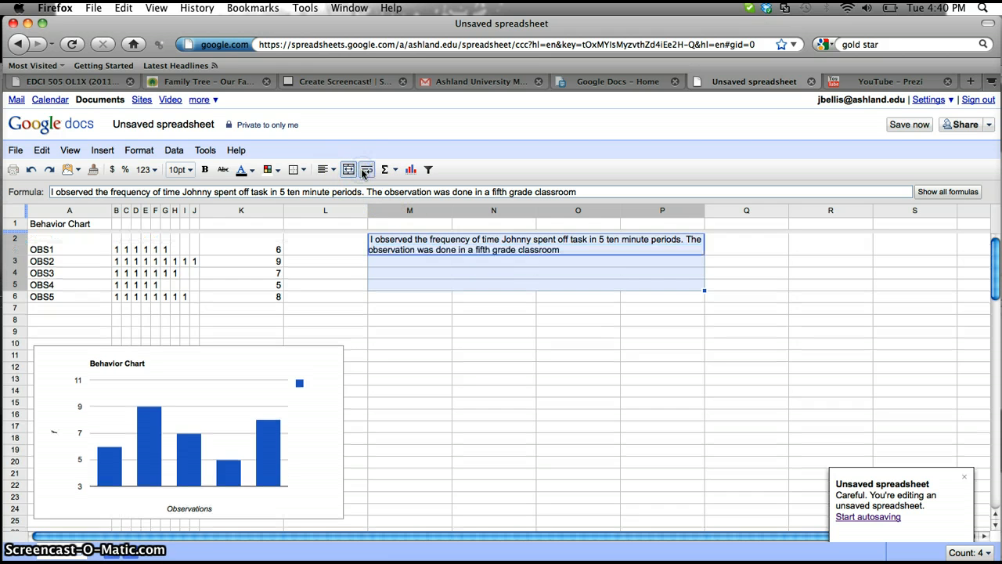
{"action": "left_click", "coordinate": [571, 310]}
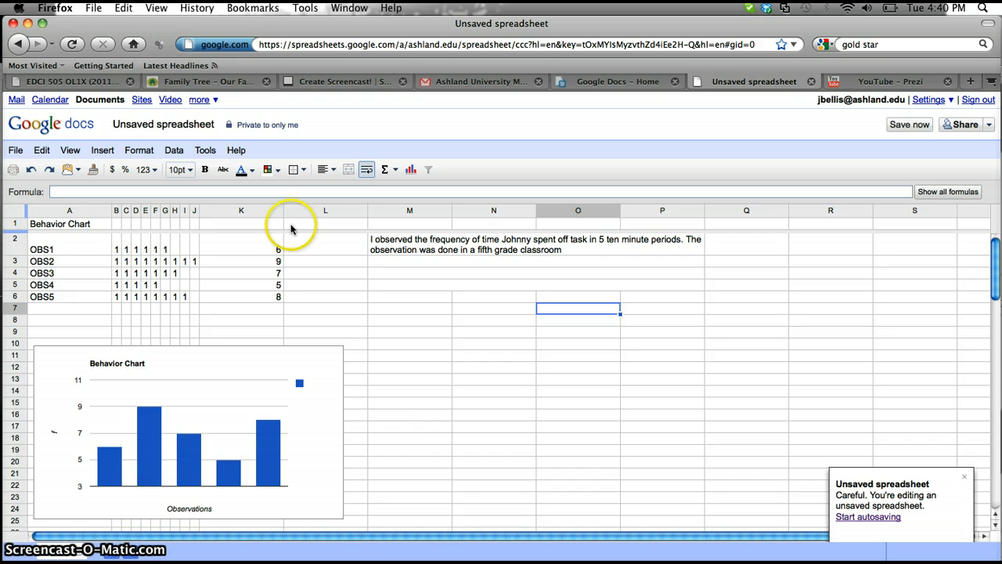
Save the spreadsheet under the owner's full name followed by "Speadsheet"
{"action": "left_click", "coordinate": [901, 126]}
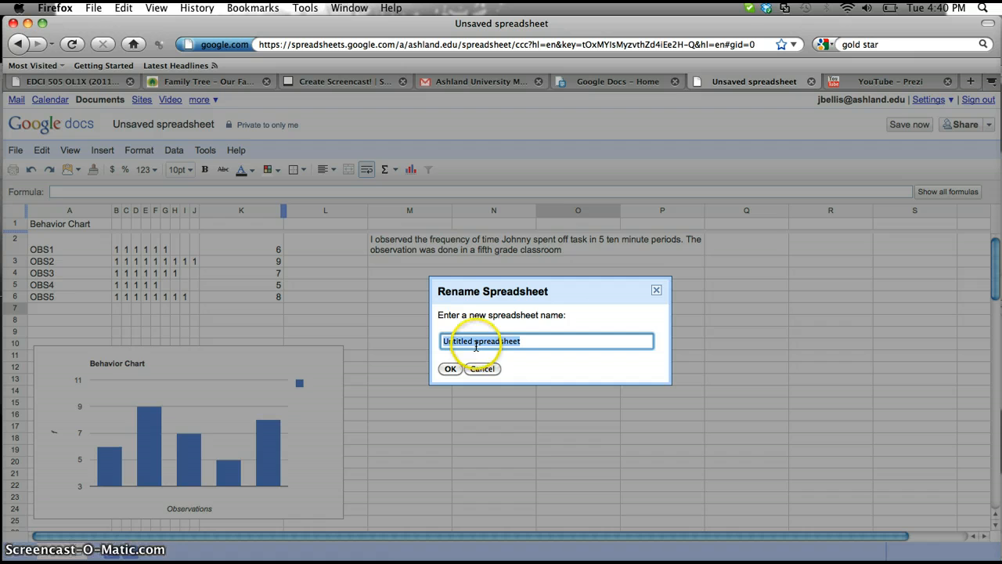
{"action": "type", "text": "Jason Ellis"}
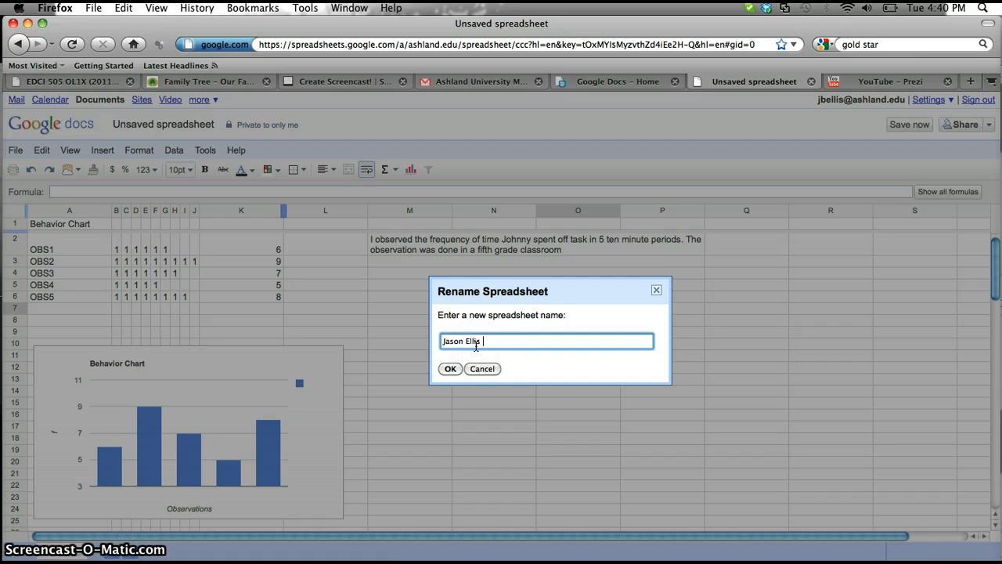
{"action": "type", "text": " Speadsheet"}
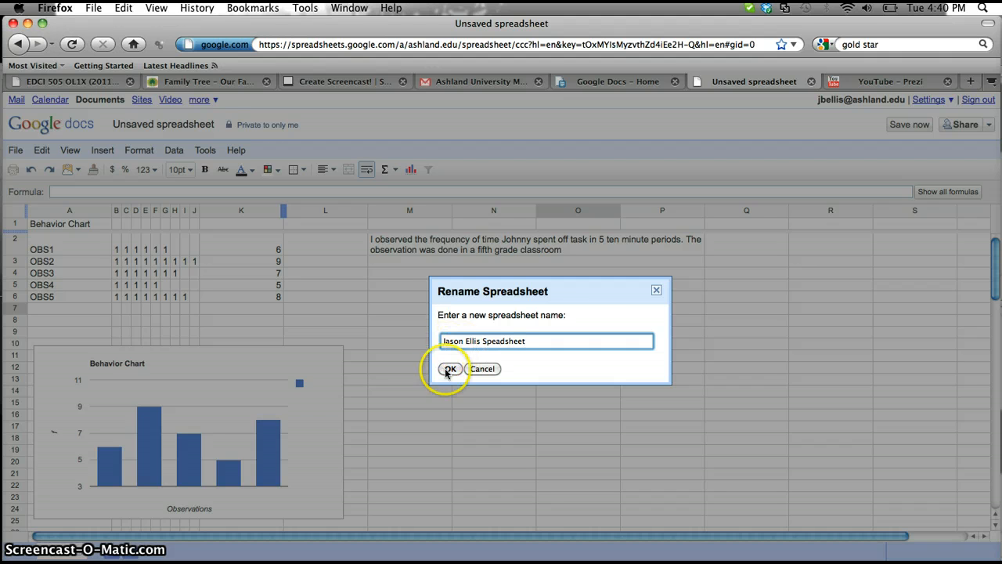
{"action": "left_click", "coordinate": [448, 369]}
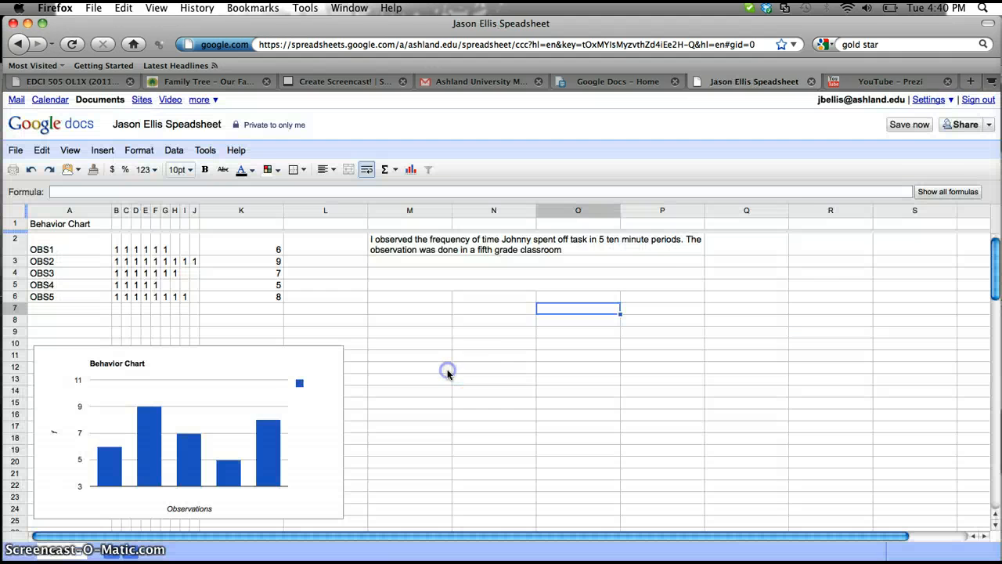
Rename the spreadsheet as the owner's full name followed by "Spreadsheet"
{"action": "left_click", "coordinate": [988, 126]}
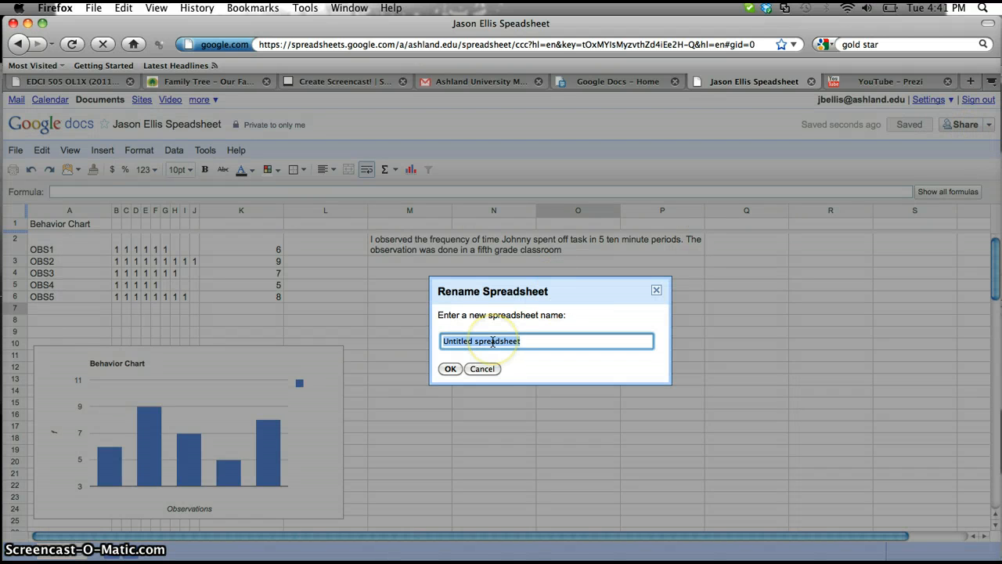
{"action": "type", "text": "Jason Ellis Sp"}
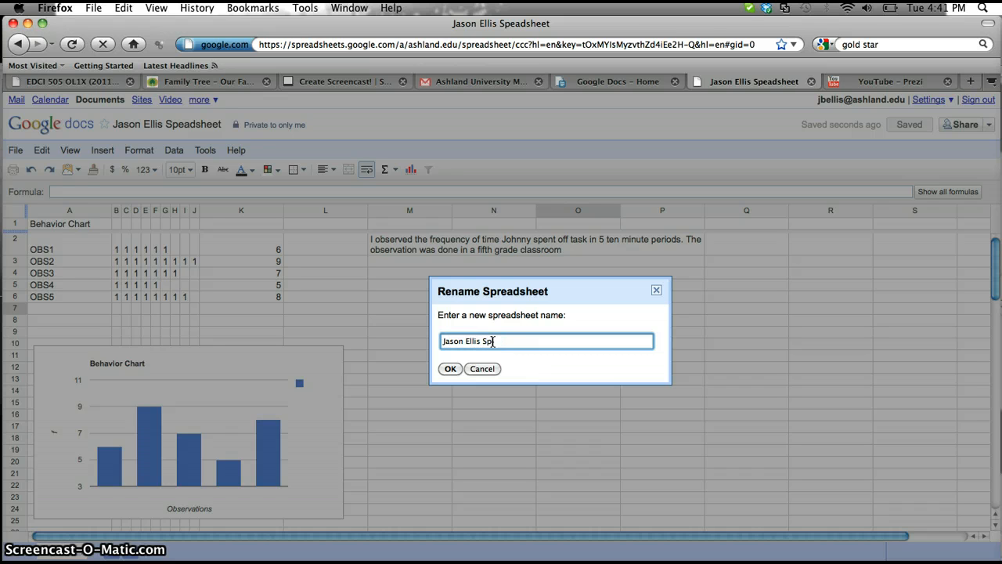
{"action": "type", "text": "readshee"}
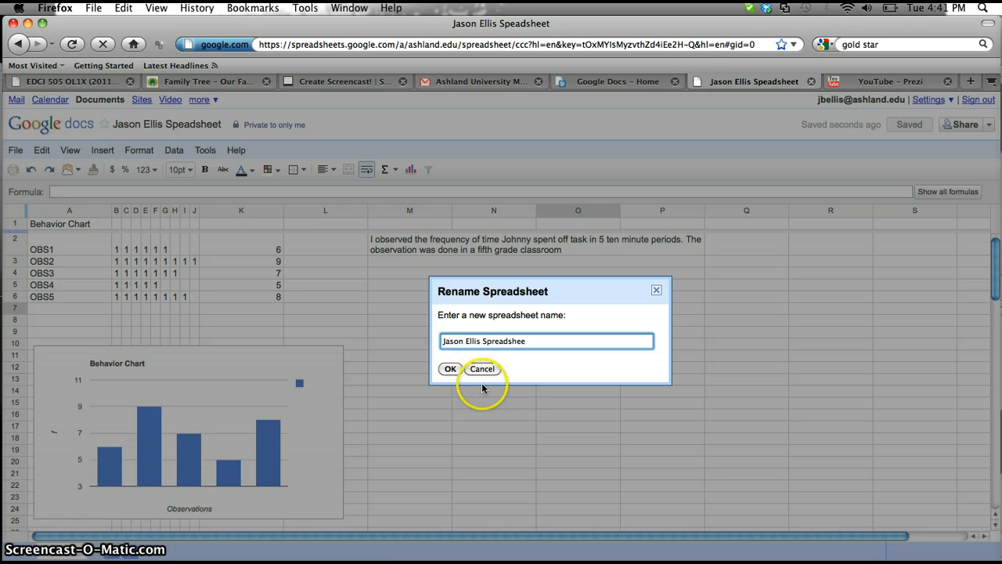
{"action": "type", "text": "t"}
{"action": "left_click", "coordinate": [448, 368]}
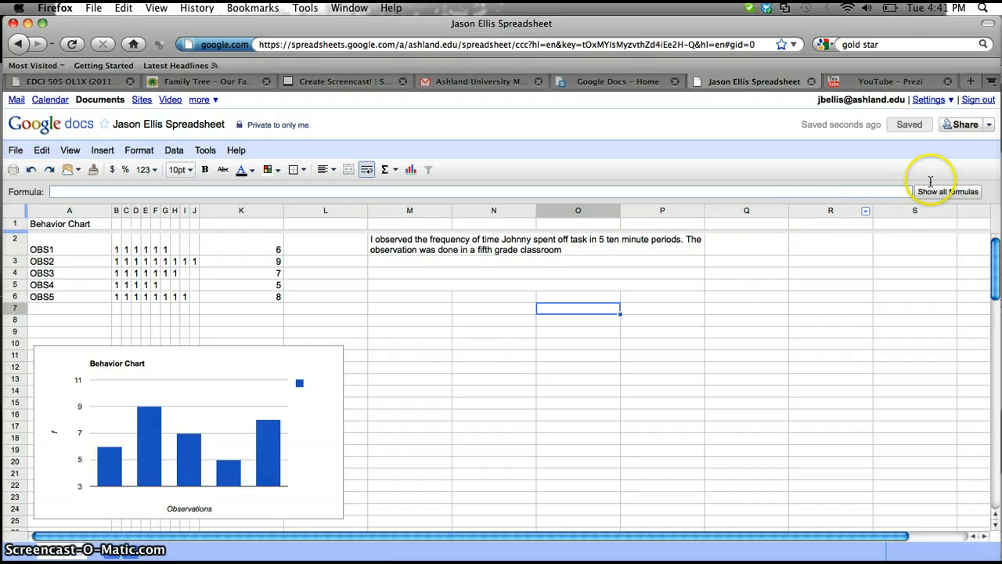
Open the sharing settings and add the owner's suggested contact as a person who can edit
{"action": "left_click", "coordinate": [989, 125]}
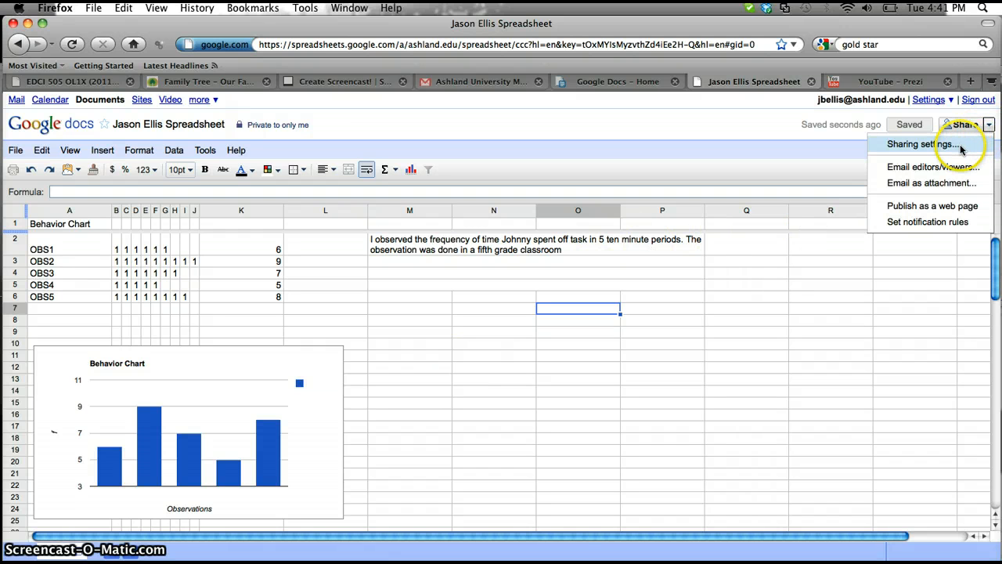
{"action": "left_click", "coordinate": [960, 144]}
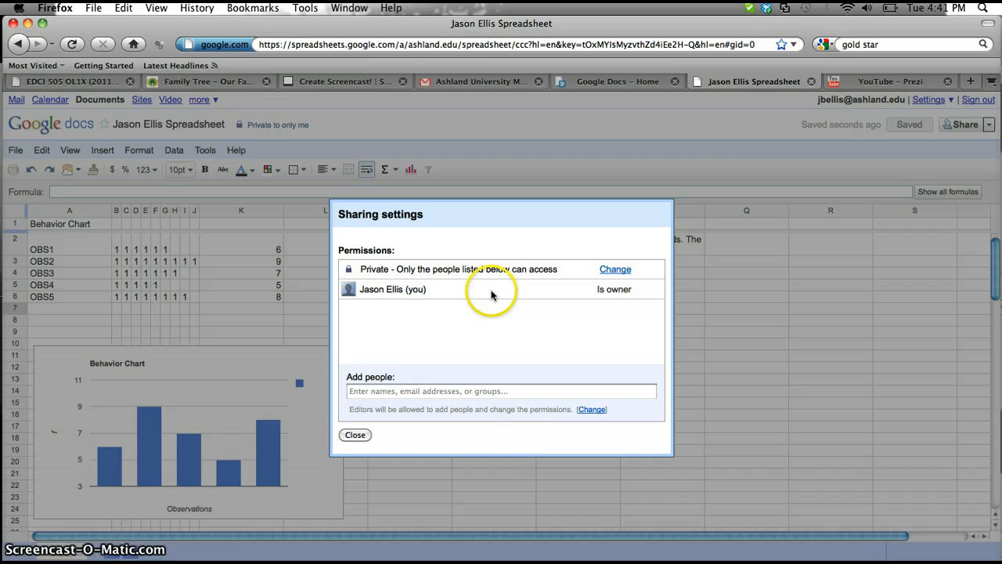
{"action": "left_click", "coordinate": [415, 392]}
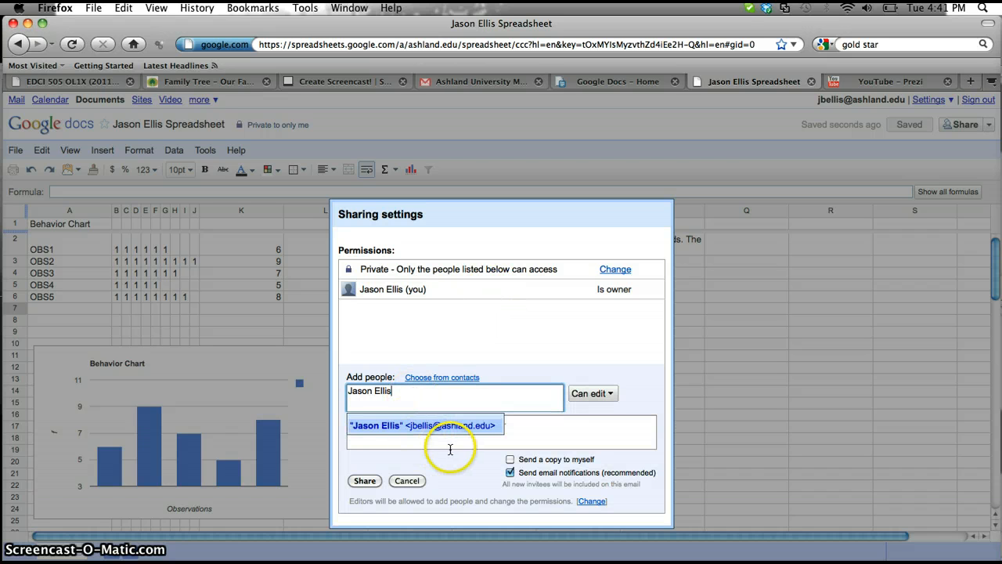
{"action": "left_click", "coordinate": [440, 431]}
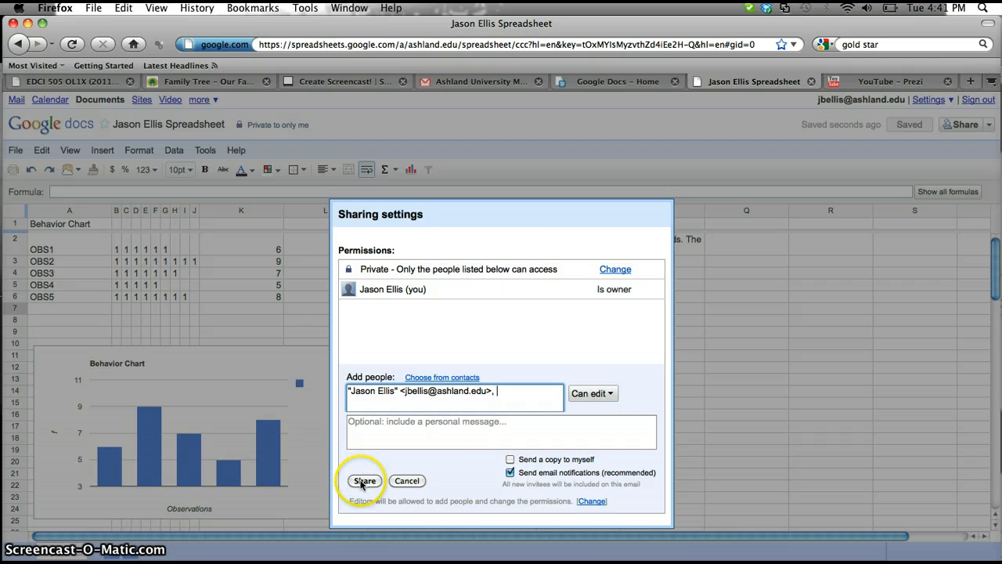